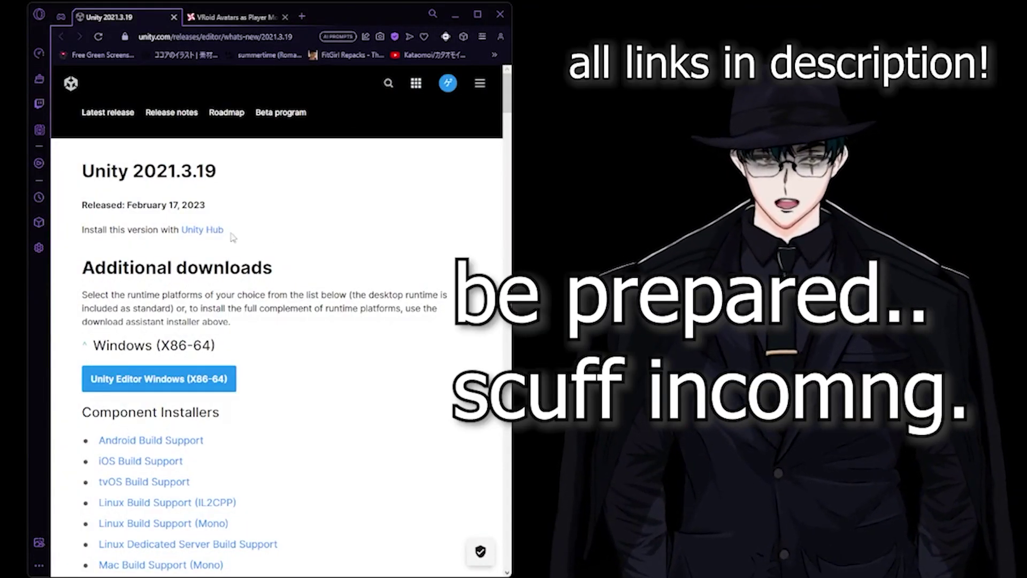
# Step: Download UnityHubSetup.exe from unity.com/download and launch the installer
pyautogui.click(202, 230)
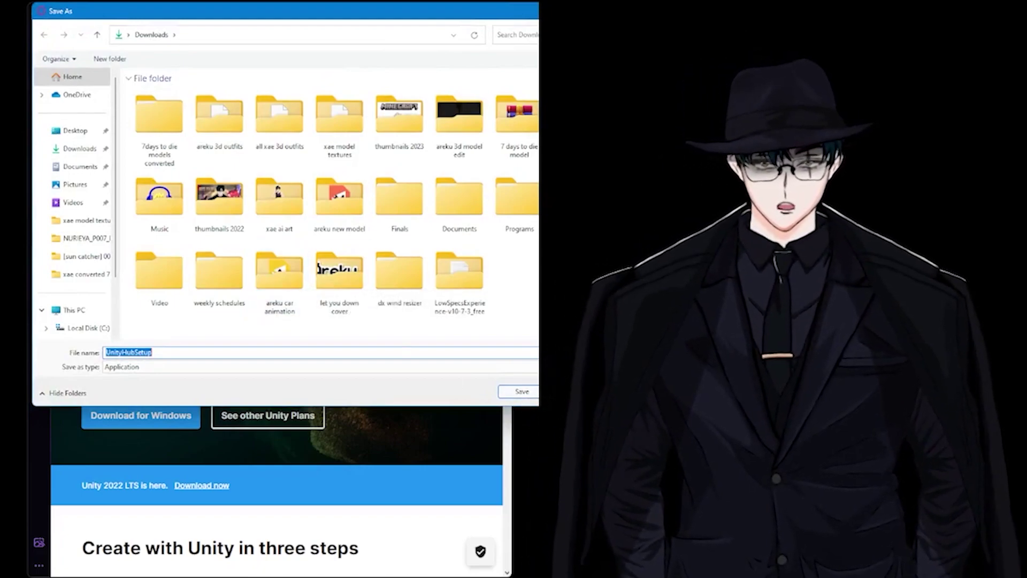
pyautogui.press('Return')
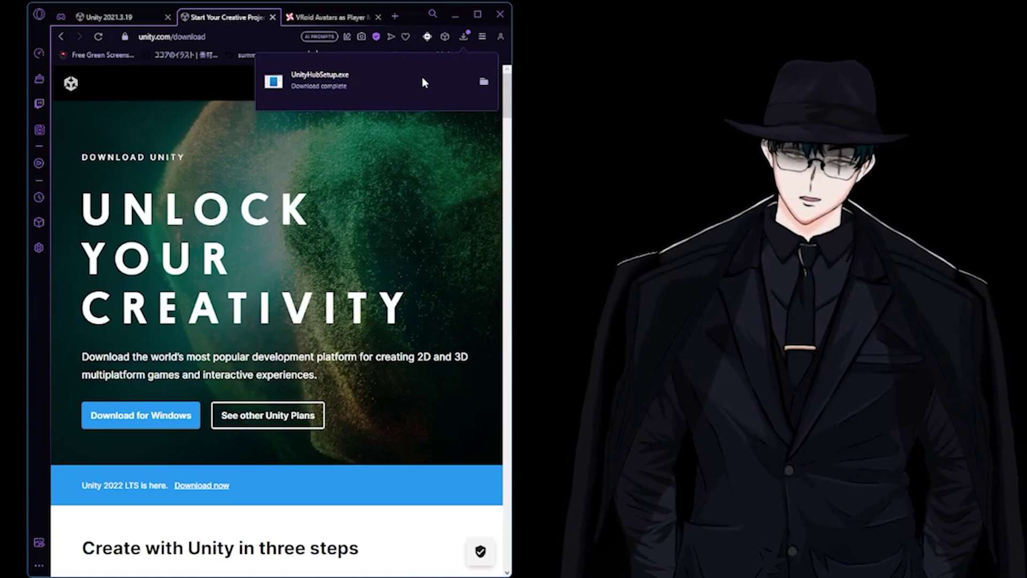
pyautogui.click(364, 82)
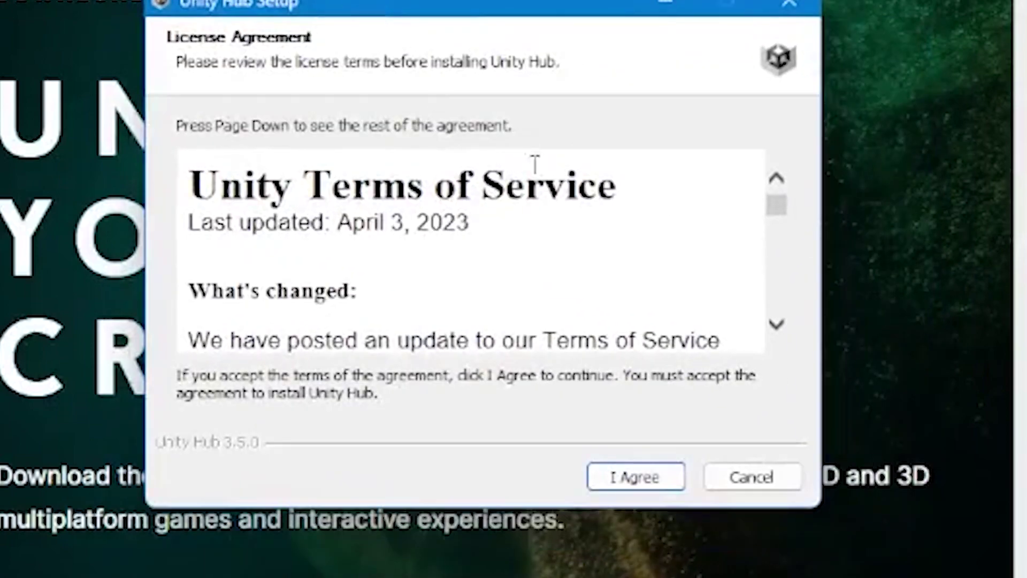
# Step: Accept the license and install Unity Hub 3.5.0 into C:\Program Files\Unity Hub, running it on finish
pyautogui.moveTo(784, 209); pyautogui.dragTo(770, 380)
pyautogui.click(618, 465)
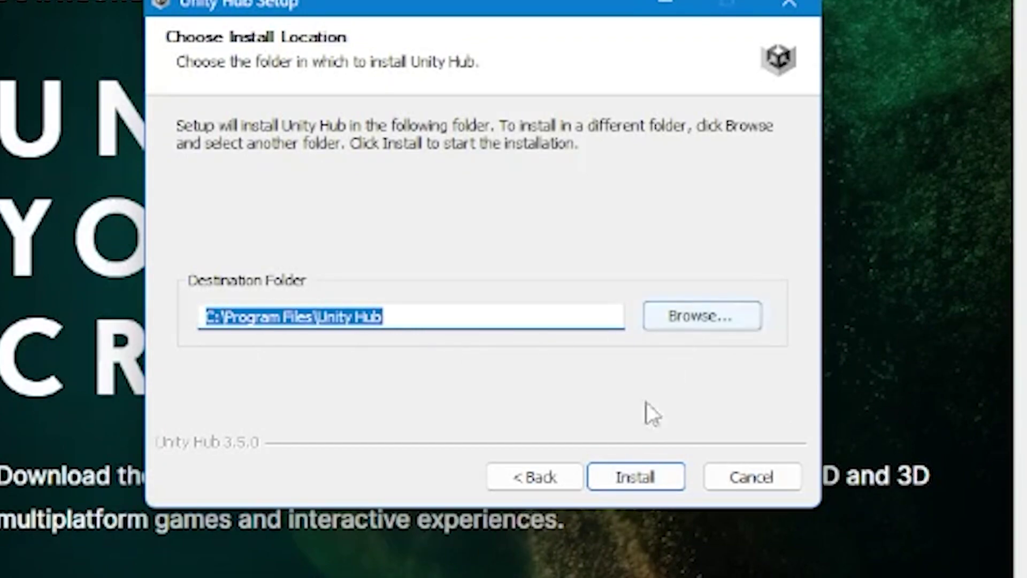
pyautogui.click(661, 480)
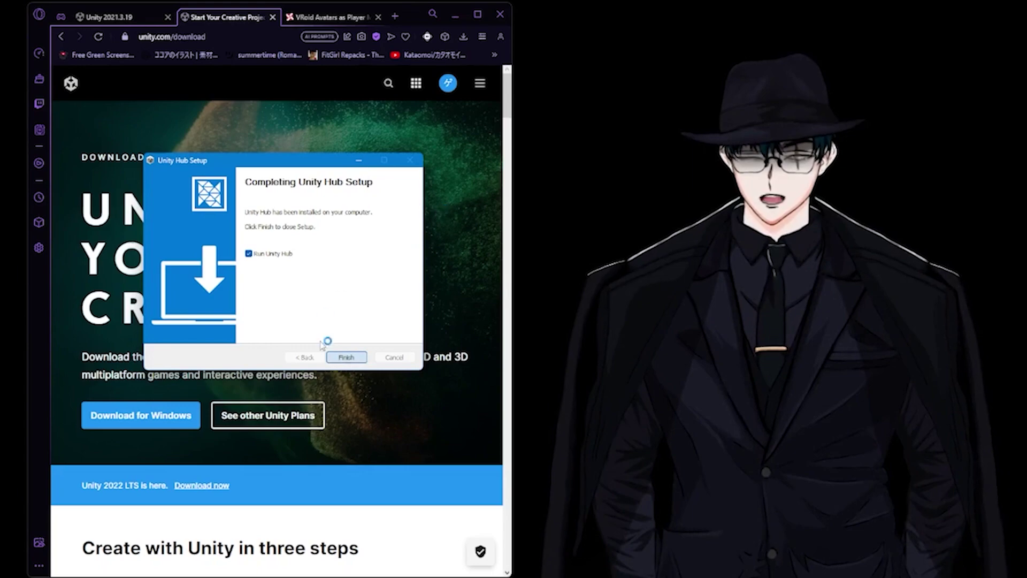
pyautogui.click(345, 358)
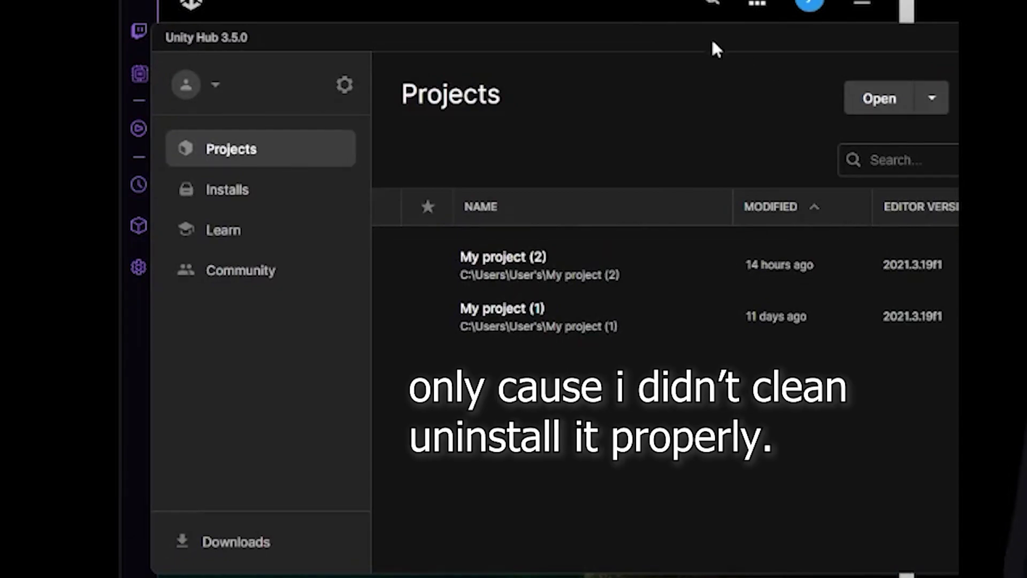
# Step: Confirm editor 2021.3.19f1 LTS is listed under Installs, then minimize Unity Hub
pyautogui.moveTo(709, 40); pyautogui.dragTo(681, 43)
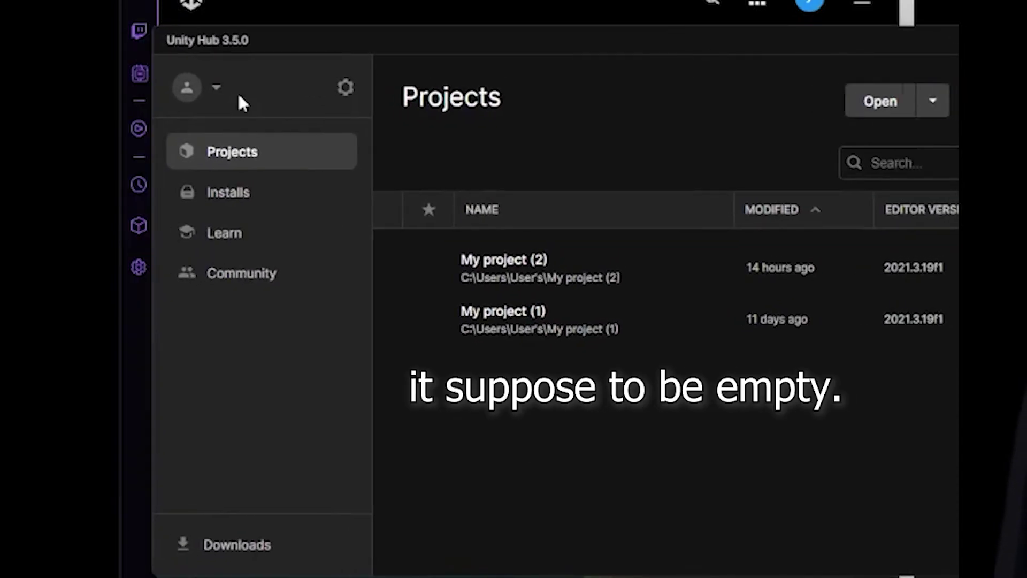
pyautogui.click(216, 89)
pyautogui.click(216, 90)
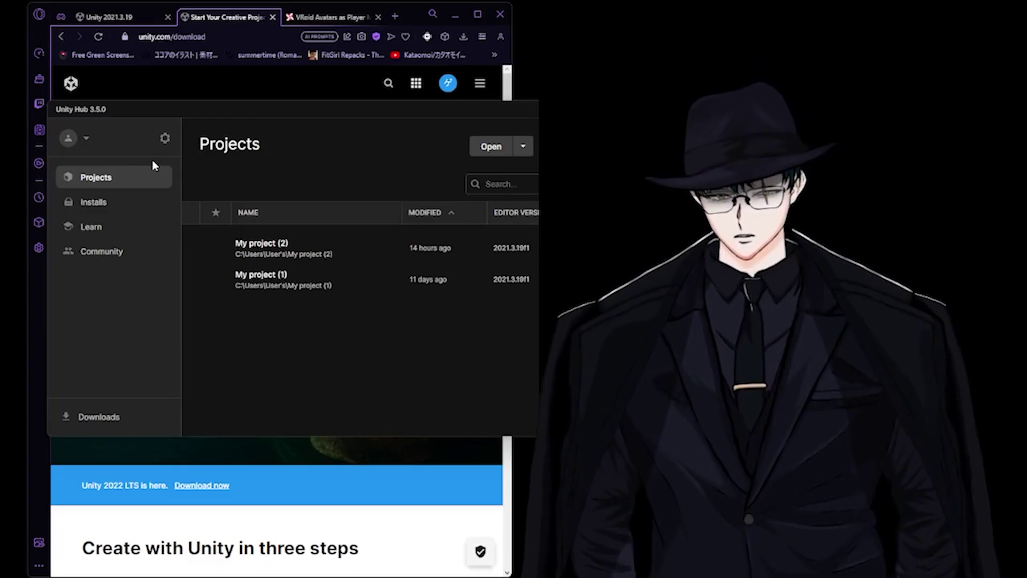
pyautogui.moveTo(354, 106); pyautogui.dragTo(326, 107)
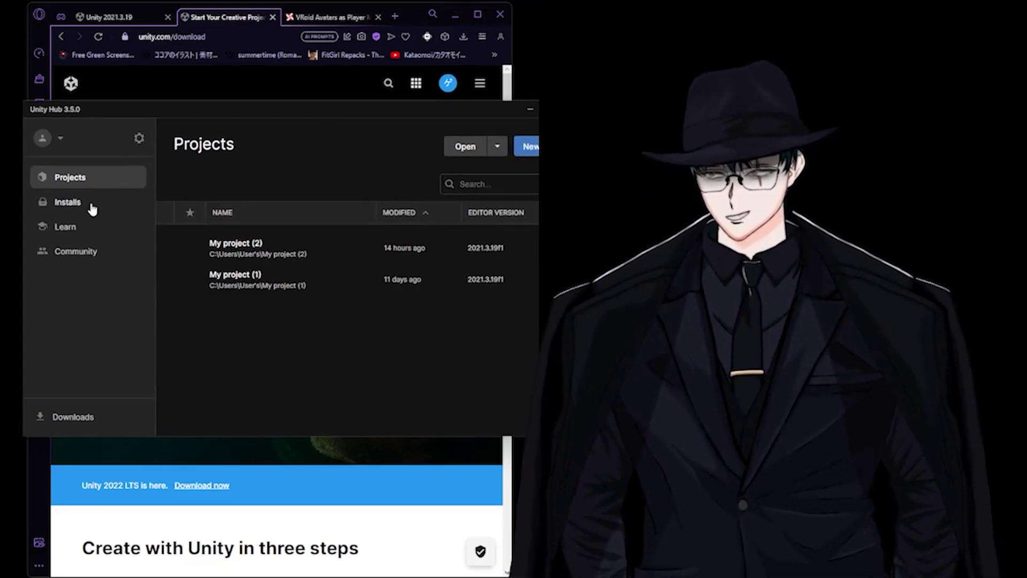
pyautogui.click(87, 205)
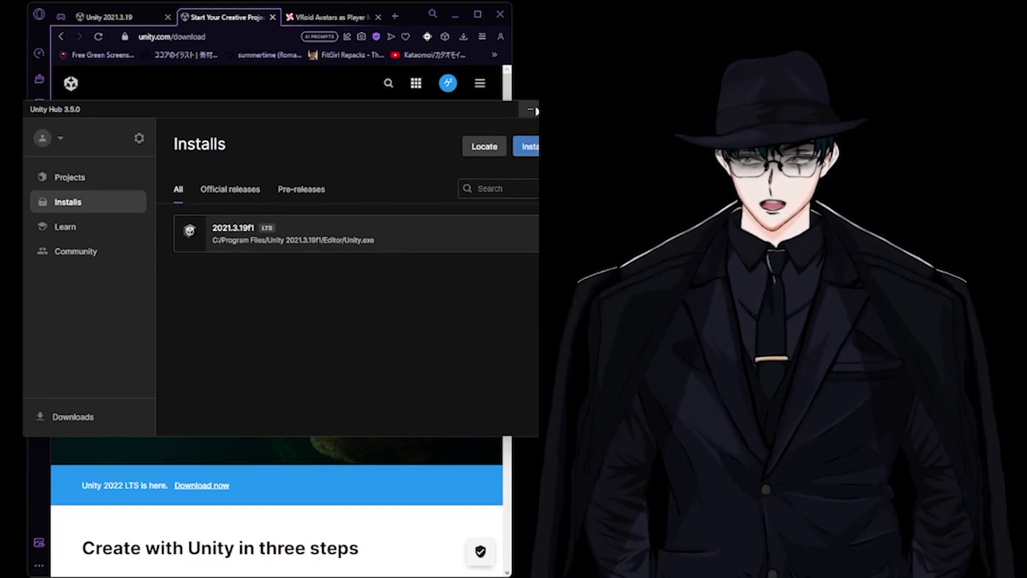
pyautogui.click(531, 110)
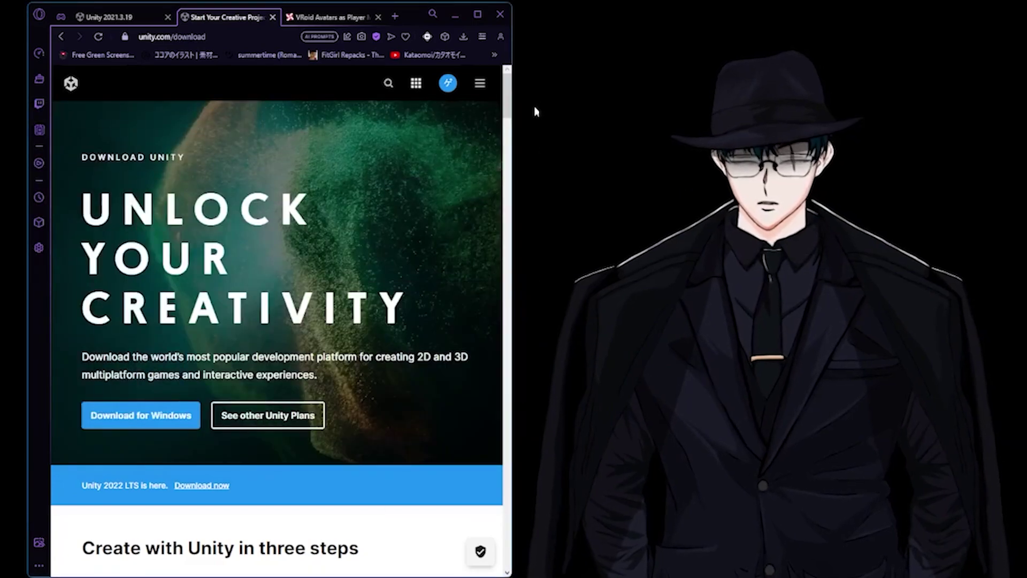
# Step: Save UnitySetup64-2021.3.19f1.exe from the Unity 2021.3.19 release page and watch its progress
pyautogui.click(142, 20)
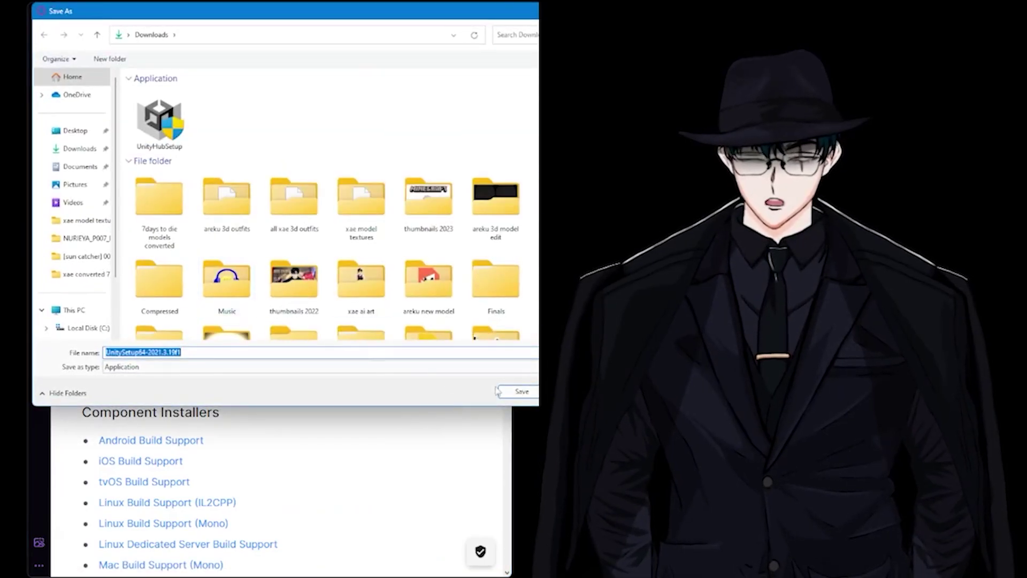
pyautogui.click(518, 392)
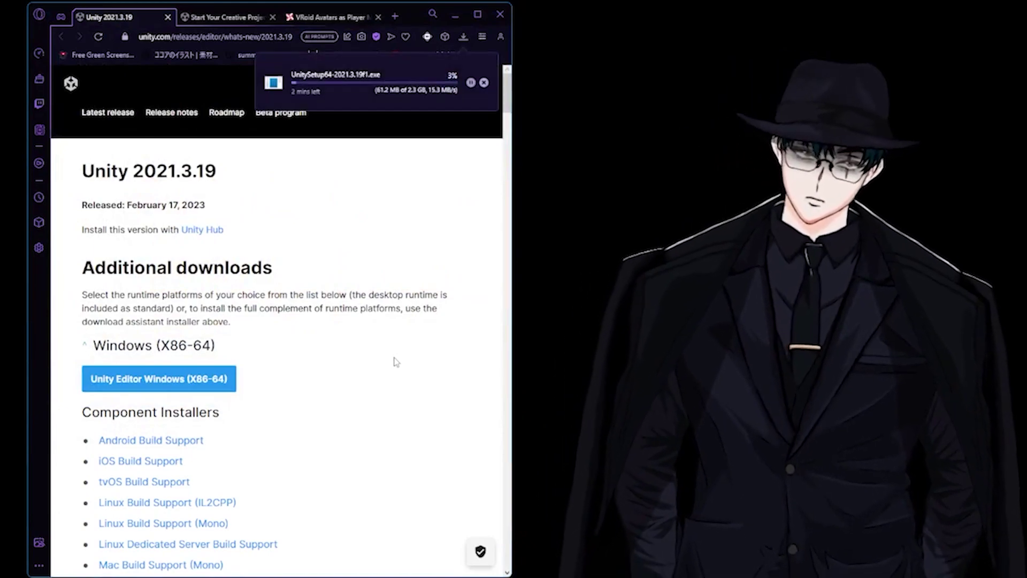
pyautogui.click(463, 36)
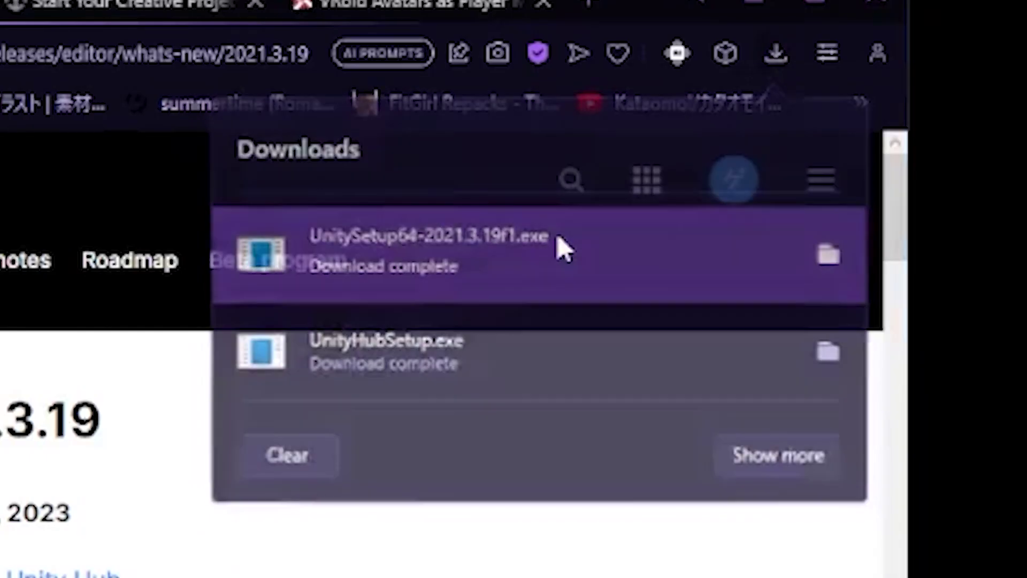
# Step: Install Unity 2021.3.19f1 with default components into C:\Program Files\Unity 2021.3.19f1
pyautogui.click(559, 246)
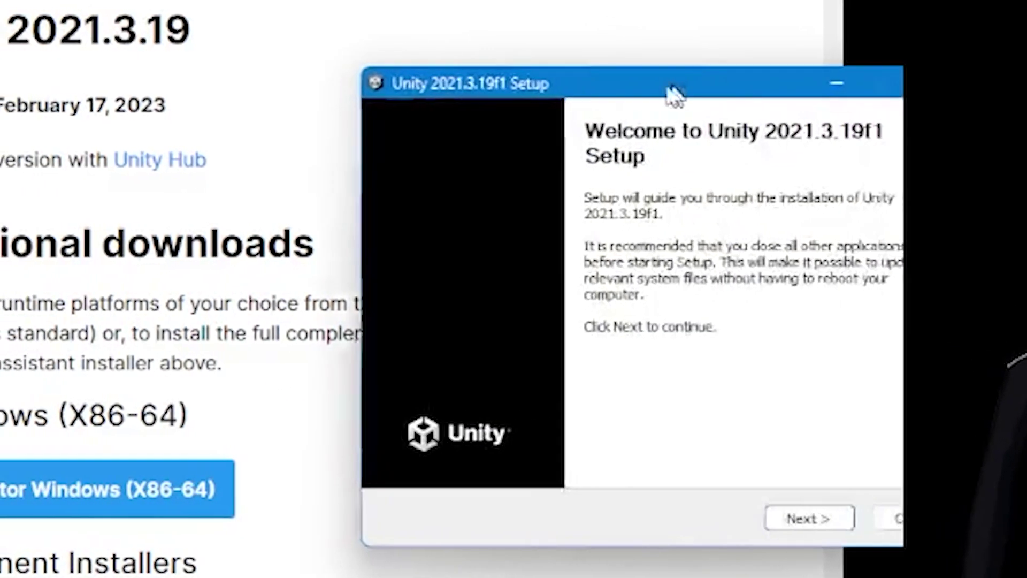
pyautogui.moveTo(672, 96); pyautogui.dragTo(487, 94)
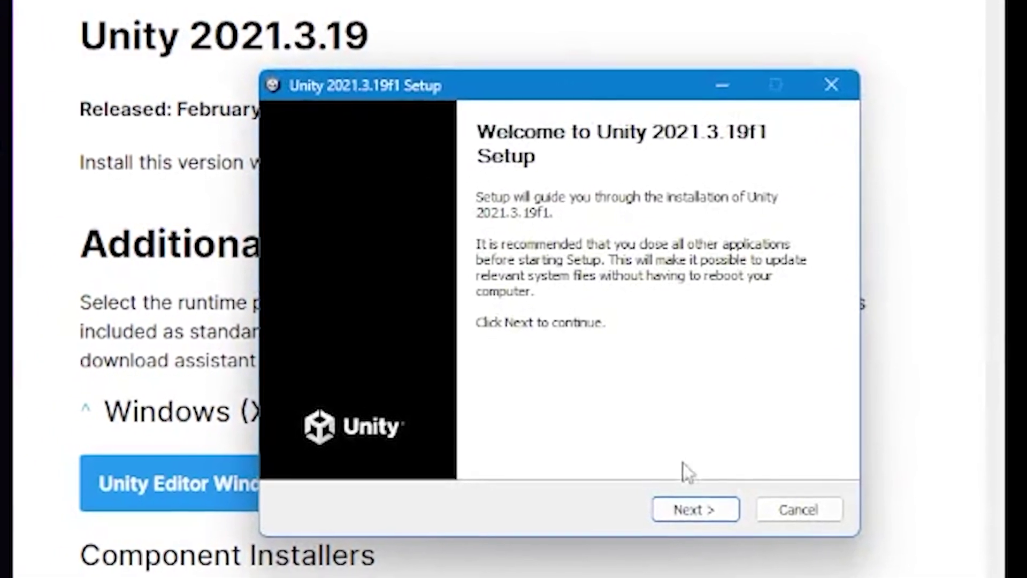
pyautogui.click(698, 509)
pyautogui.click(518, 435)
pyautogui.click(701, 503)
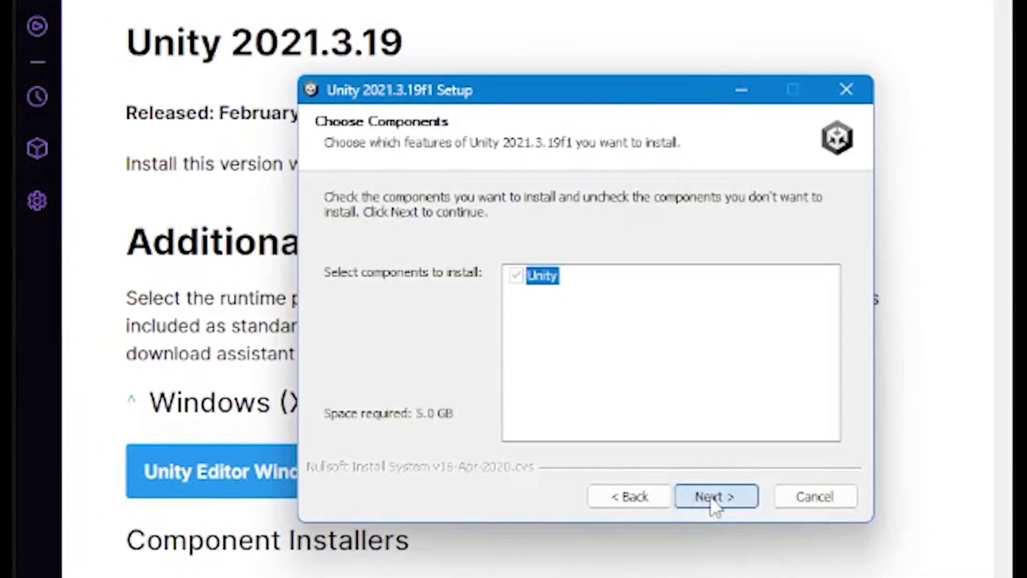
pyautogui.click(714, 499)
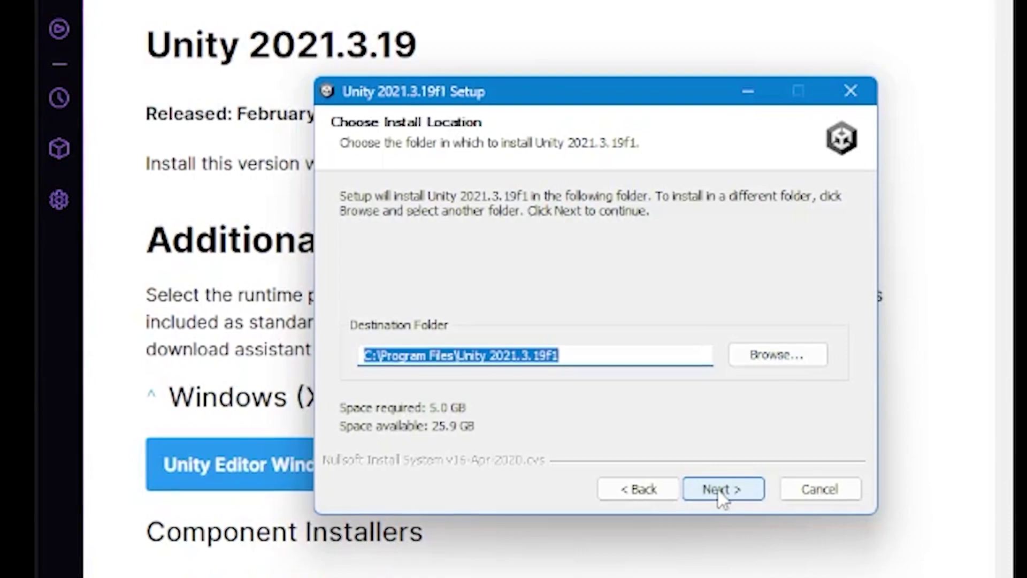
pyautogui.click(722, 496)
pyautogui.click(722, 487)
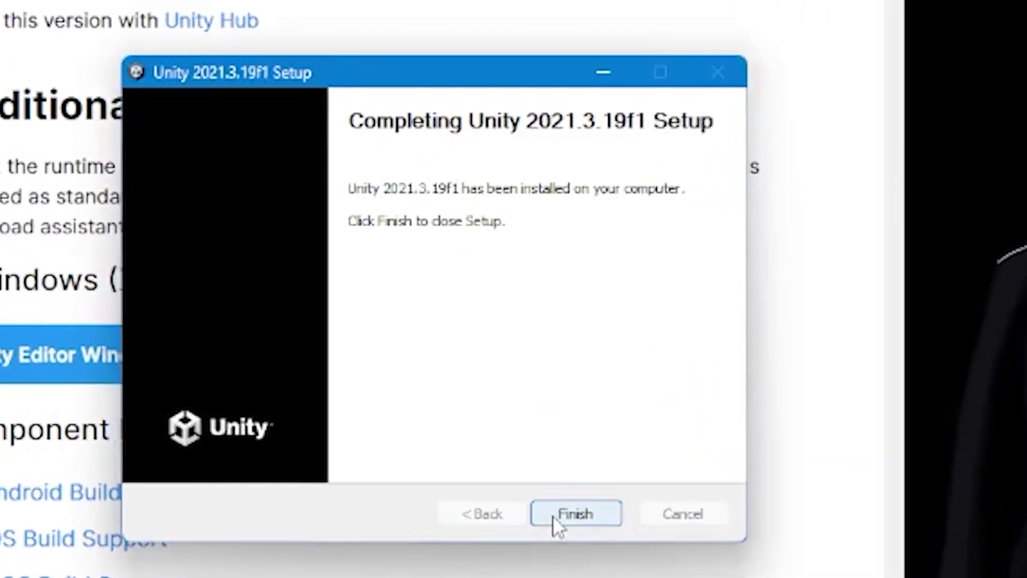
pyautogui.click(553, 513)
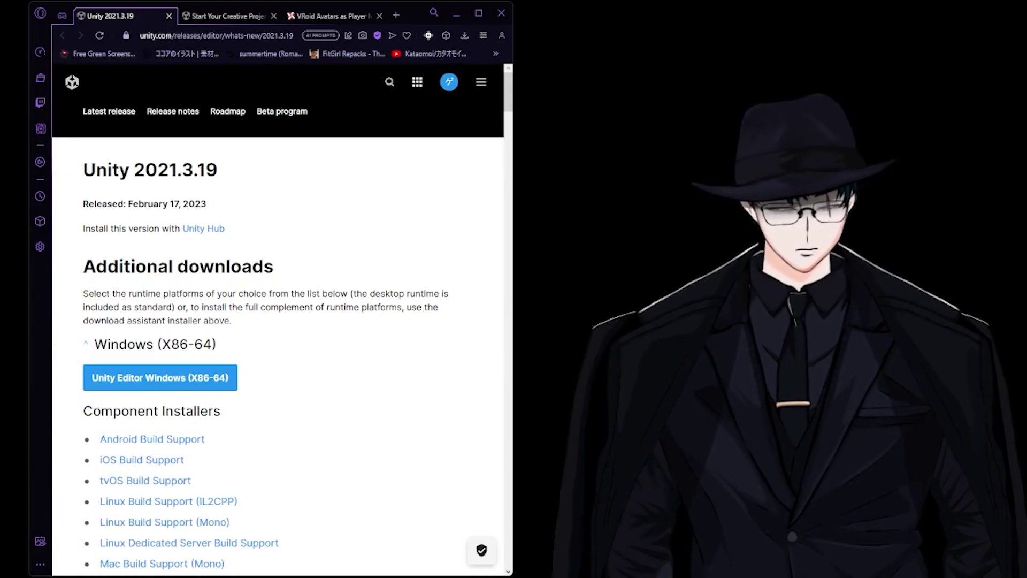
# Step: Place the Unity 2021.3.19f1 desktop shortcut beside The Outlast Trials and open it
pyautogui.click(455, 12)
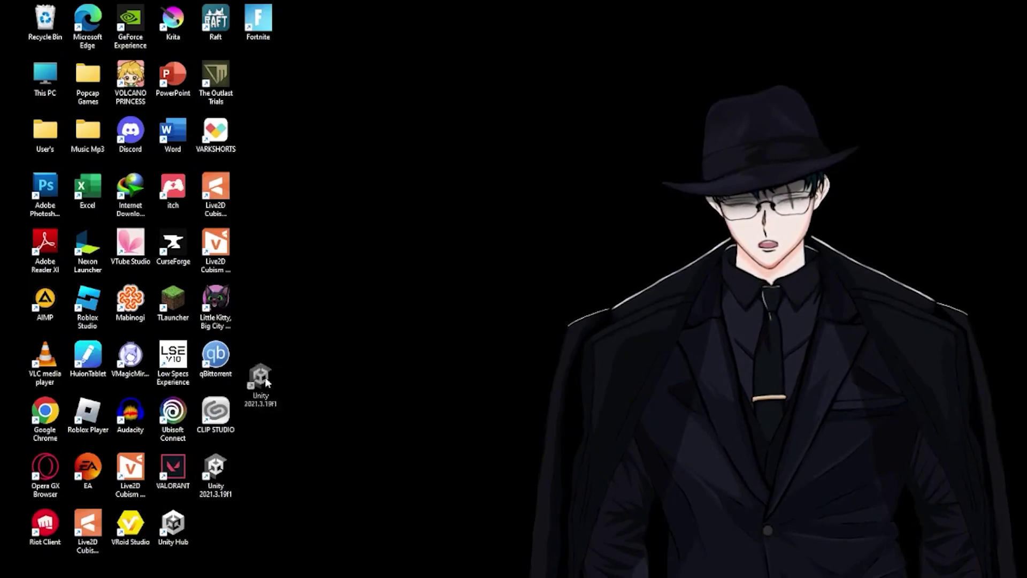
pyautogui.moveTo(272, 141); pyautogui.dragTo(263, 94)
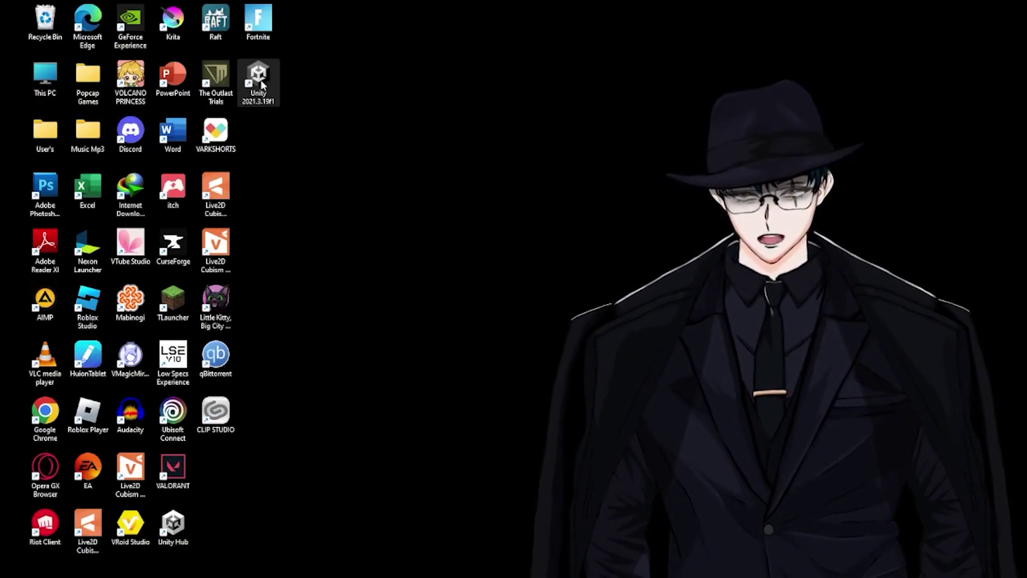
pyautogui.rightClick(263, 83)
pyautogui.rightClick(262, 71)
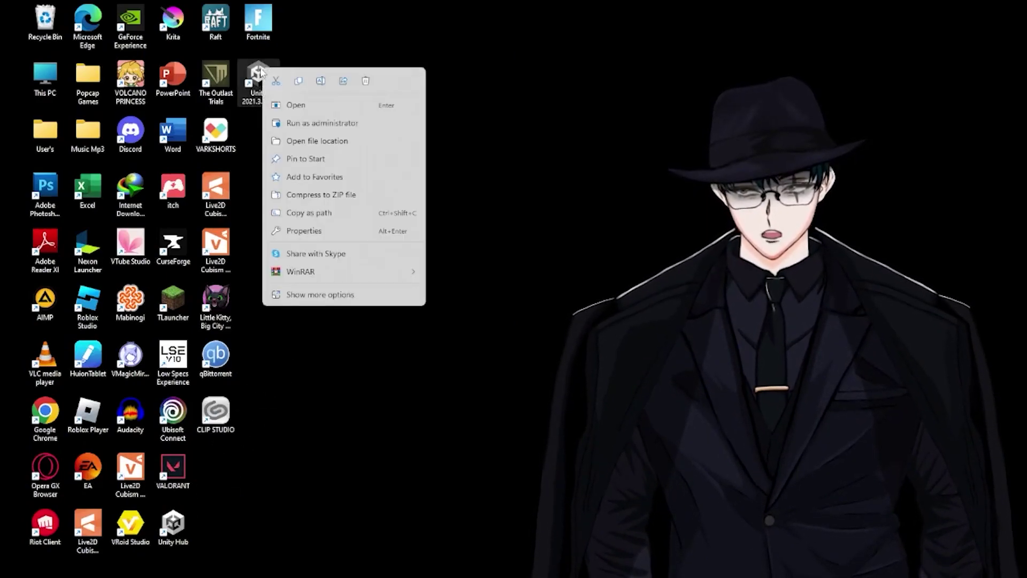
pyautogui.click(292, 124)
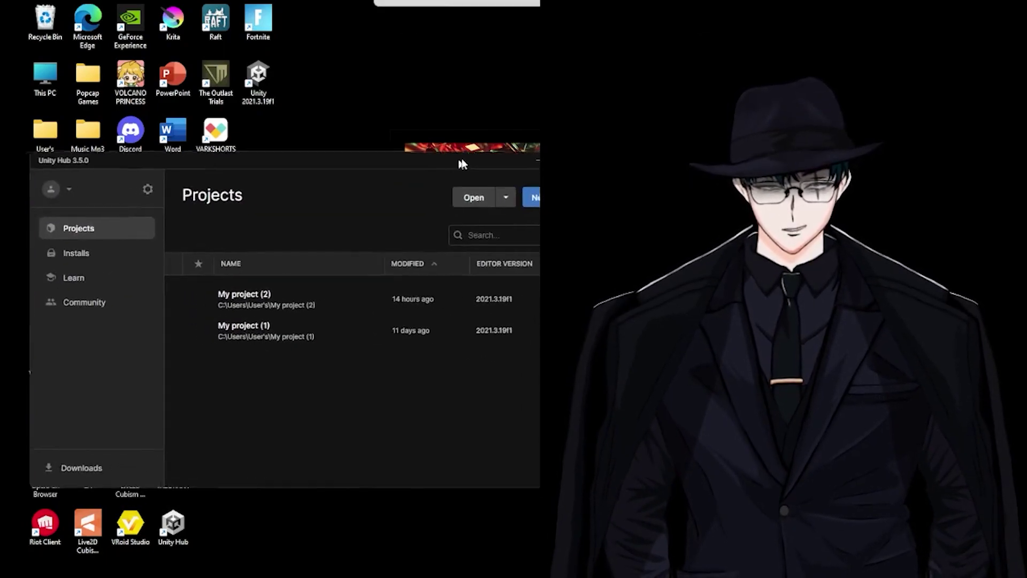
# Step: Check the 2021.3.19f1 editor under Installs, then go back to Projects
pyautogui.click(73, 259)
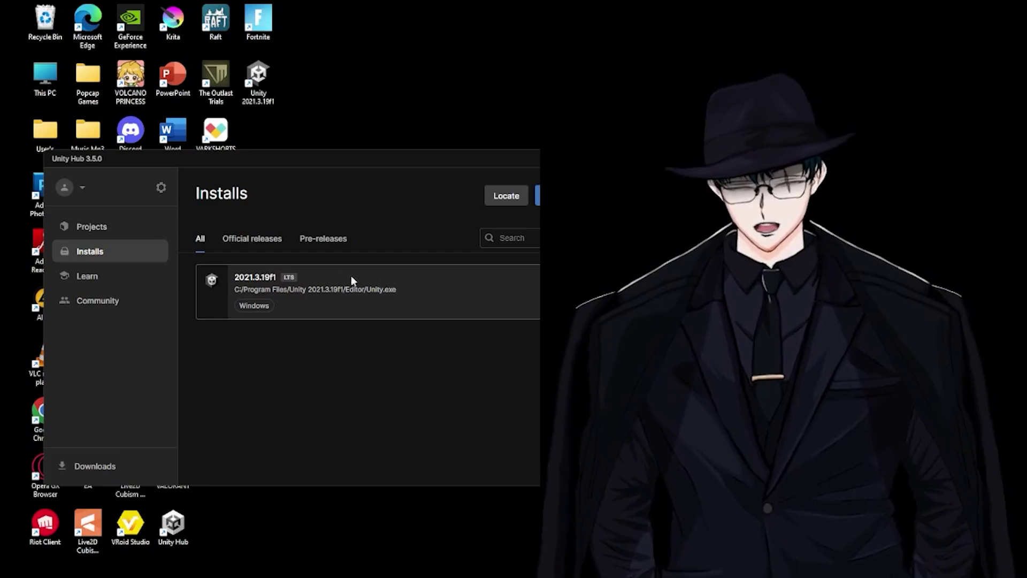
pyautogui.click(87, 228)
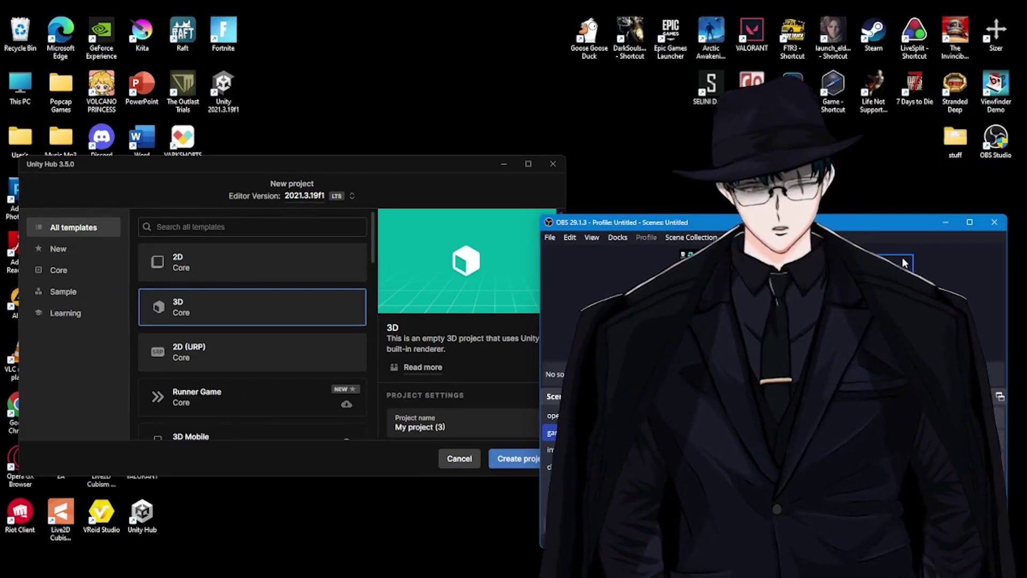
# Step: Create My project (3) from the 3D Core template, then bring up the VRoid Plugin page
pyautogui.click(946, 223)
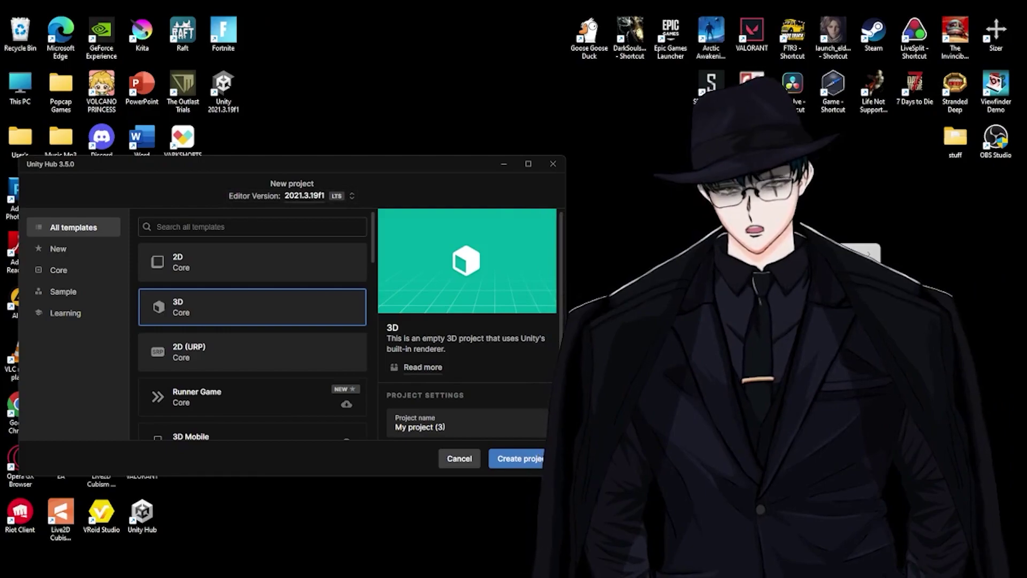
pyautogui.moveTo(403, 171); pyautogui.dragTo(435, 134)
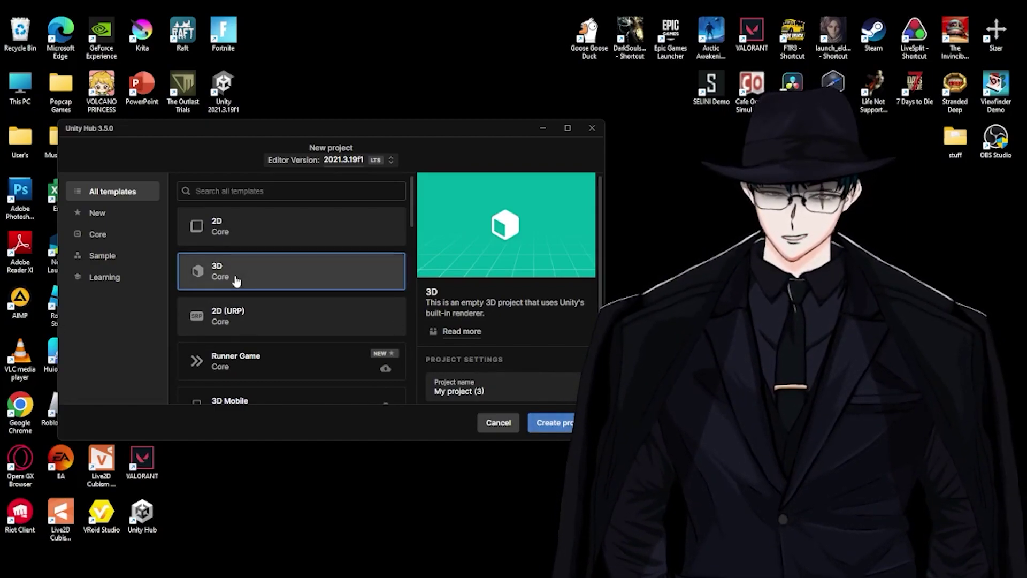
pyautogui.click(548, 424)
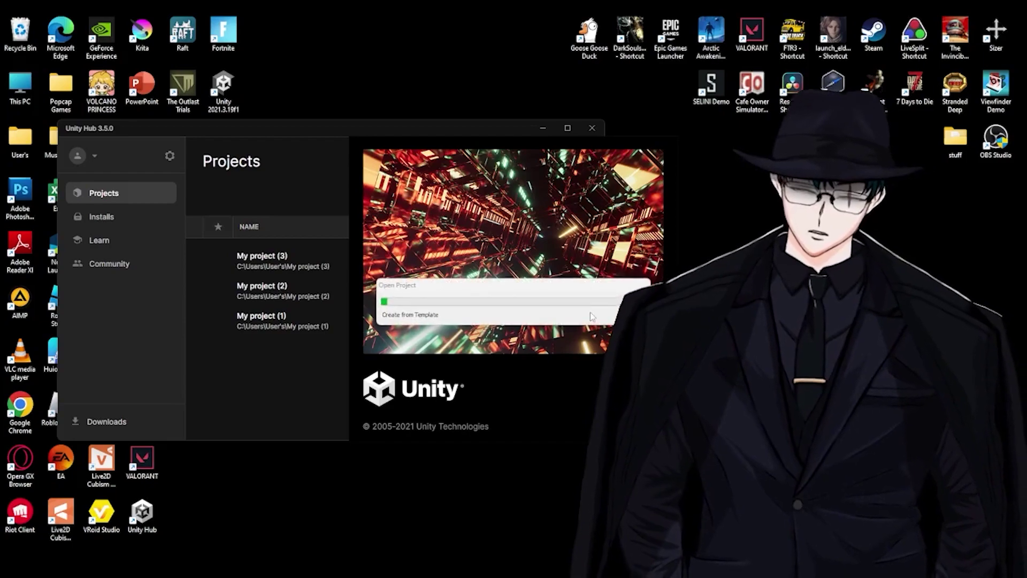
pyautogui.click(572, 291)
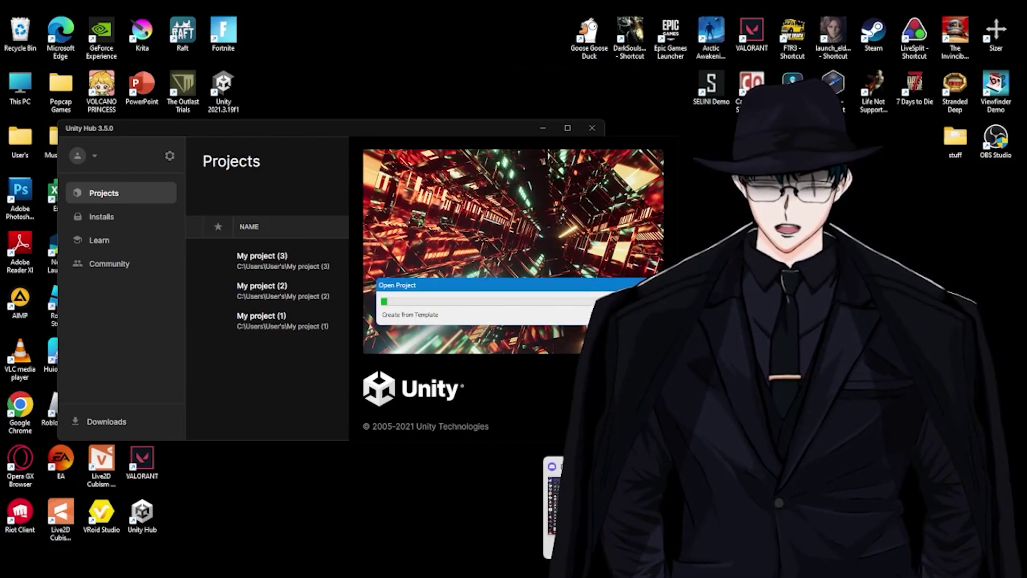
pyautogui.click(546, 513)
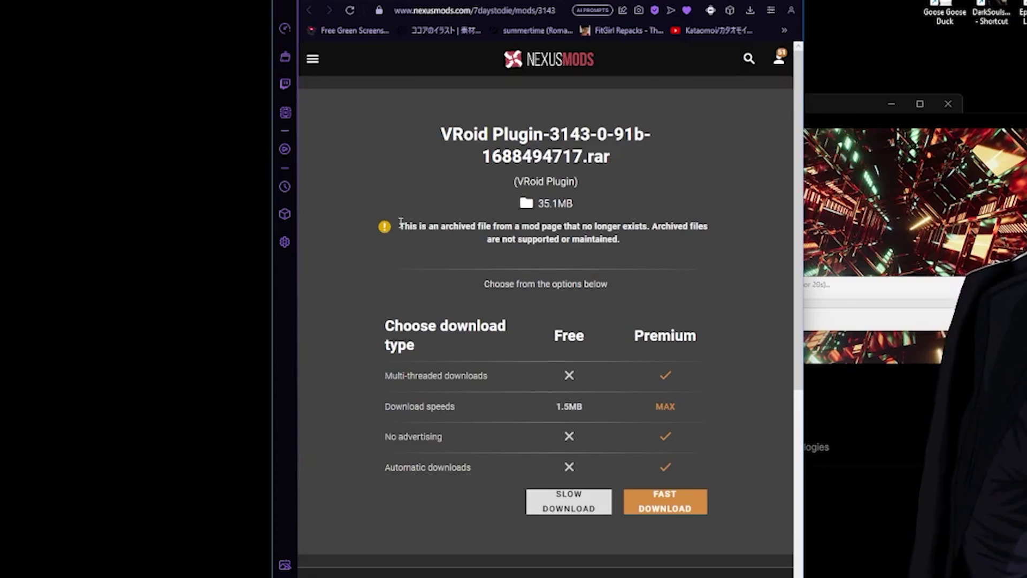
# Step: Start the free Slow Download of the VRoid Plugin archive on Nexus Mods
pyautogui.moveTo(400, 222); pyautogui.dragTo(452, 222)
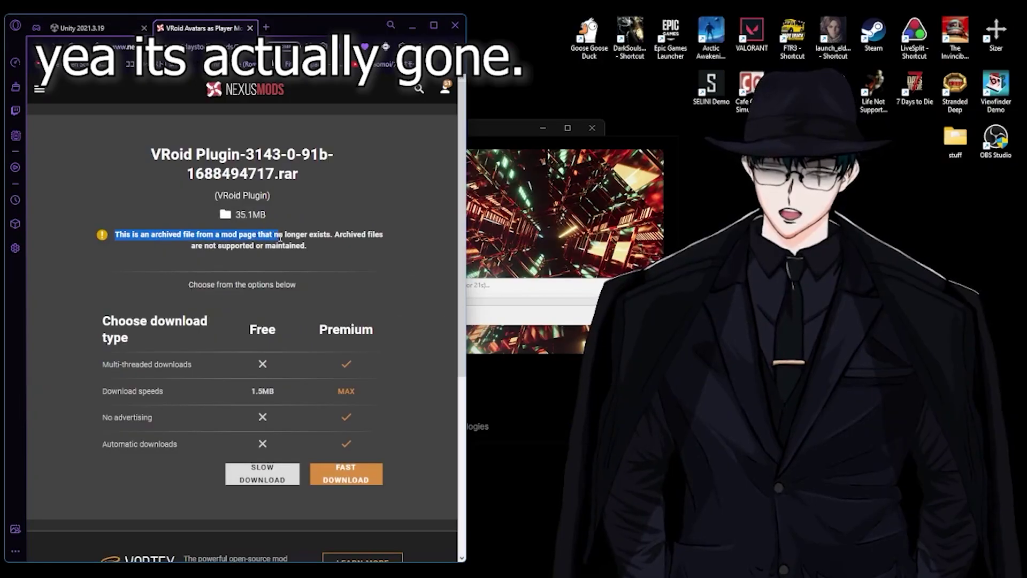
pyautogui.moveTo(279, 237); pyautogui.dragTo(374, 250)
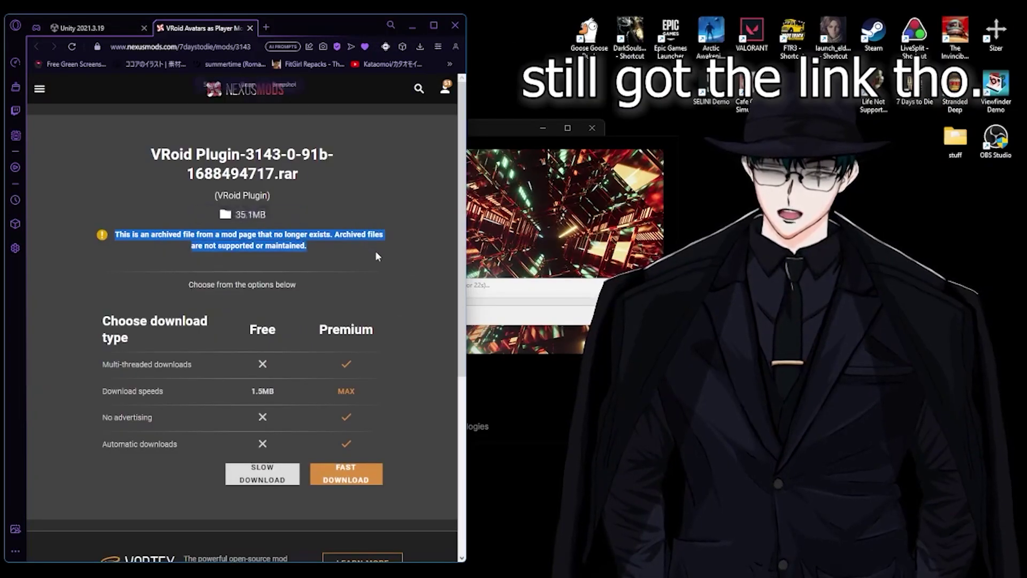
pyautogui.click(375, 251)
pyautogui.scroll(-1, 377, 261)
pyautogui.scroll(-3, 377, 267)
pyautogui.click(283, 320)
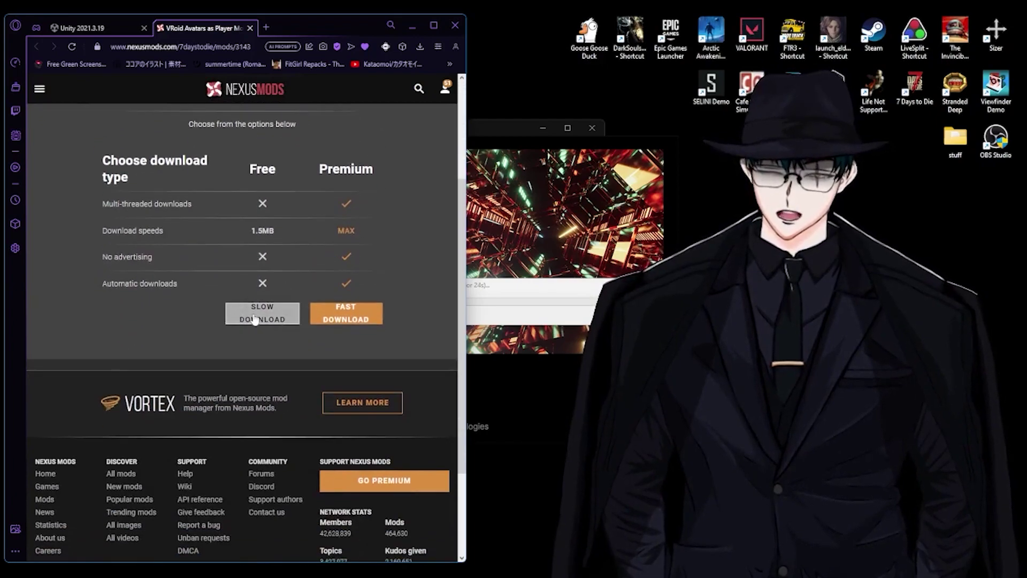
# Step: Verify VRoid Plugin-3143-0-91b-1688494717.rar (35.1MB) finished downloading
pyautogui.scroll(2, 293, 256)
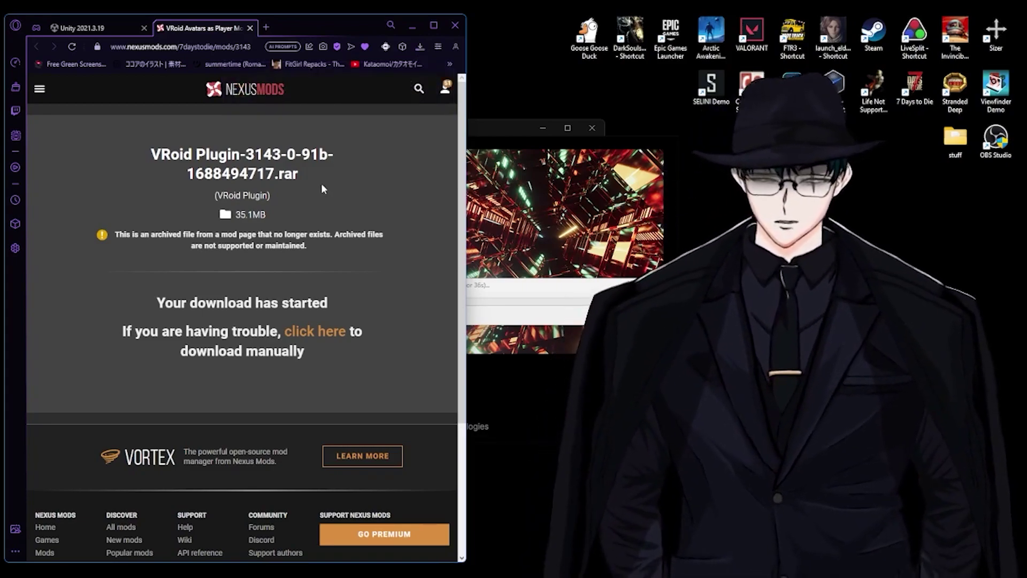
pyautogui.click(206, 47)
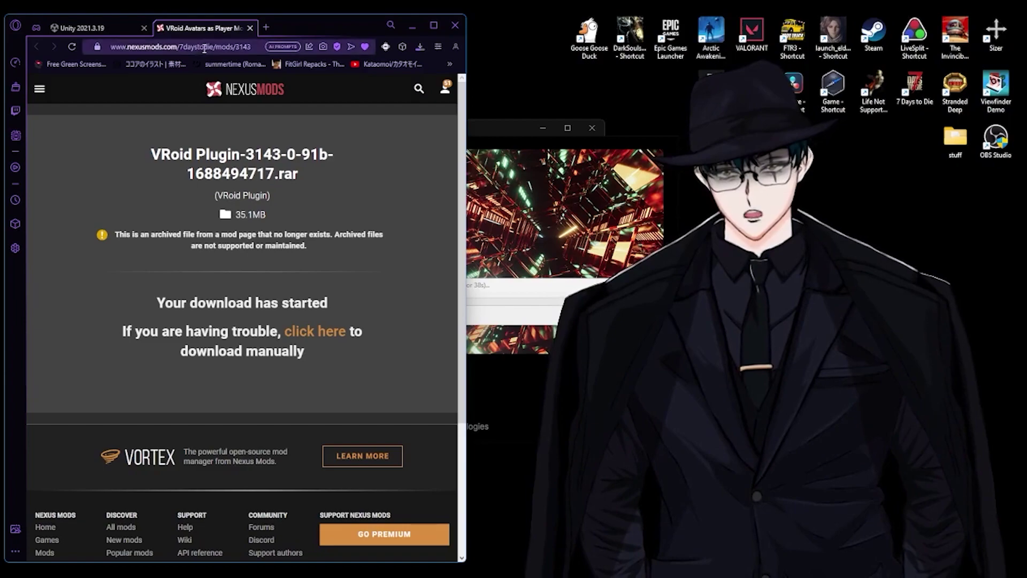
pyautogui.click(347, 194)
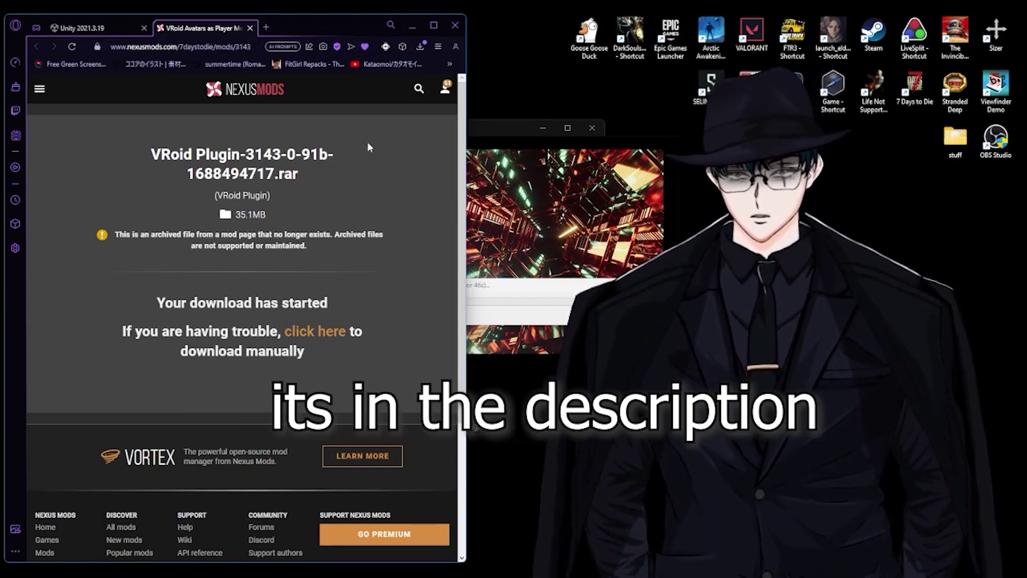
pyautogui.click(124, 28)
pyautogui.click(187, 30)
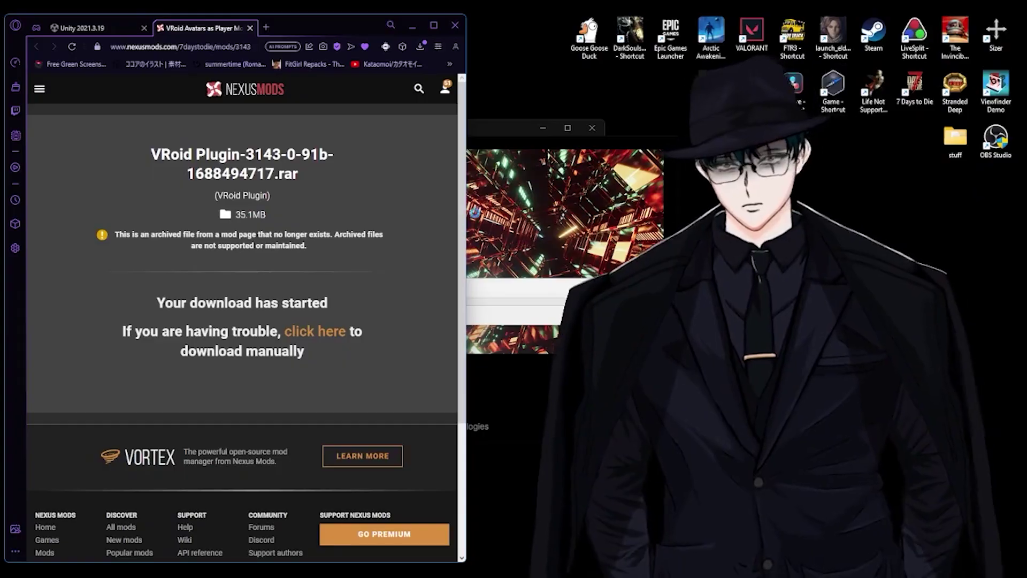
pyautogui.click(420, 47)
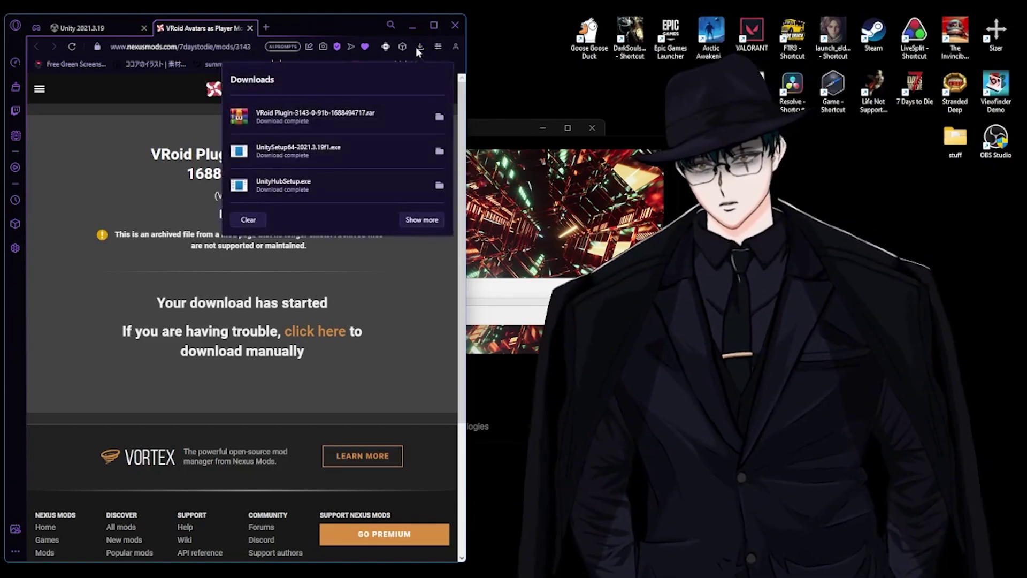
pyautogui.click(445, 118)
pyautogui.click(439, 118)
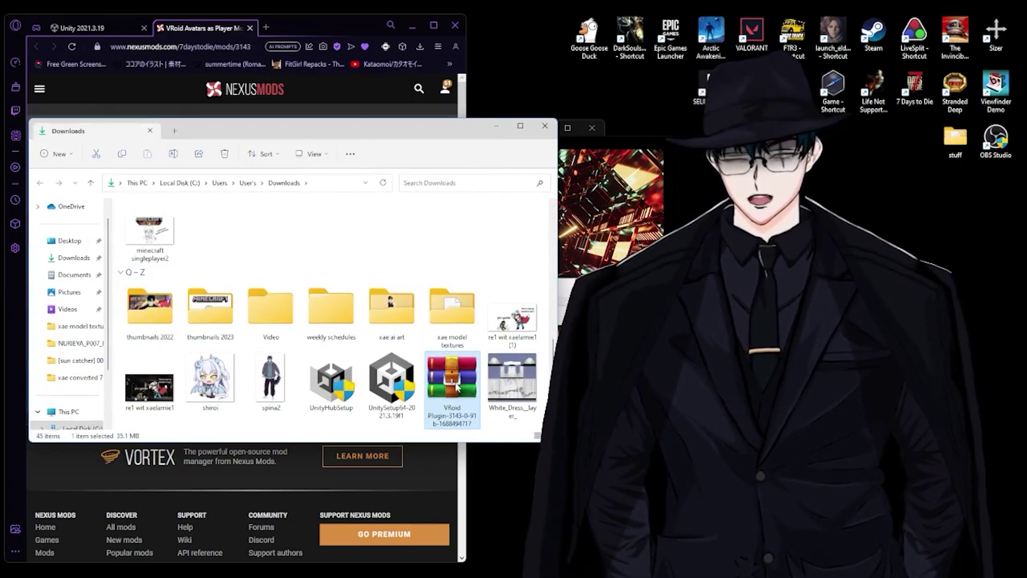
pyautogui.scroll(-1, 457, 386)
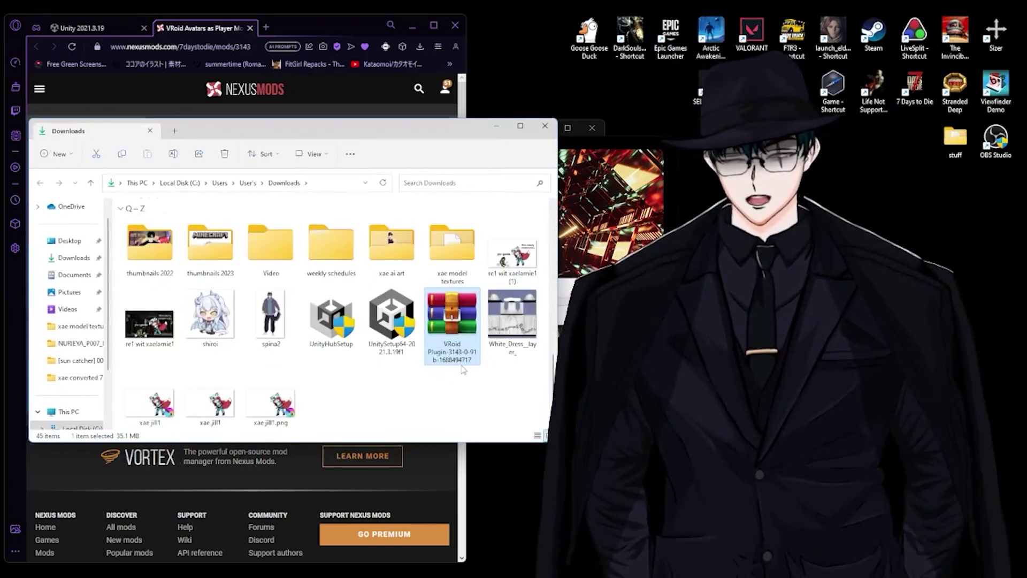
pyautogui.scroll(2, 465, 366)
pyautogui.scroll(-2, 460, 362)
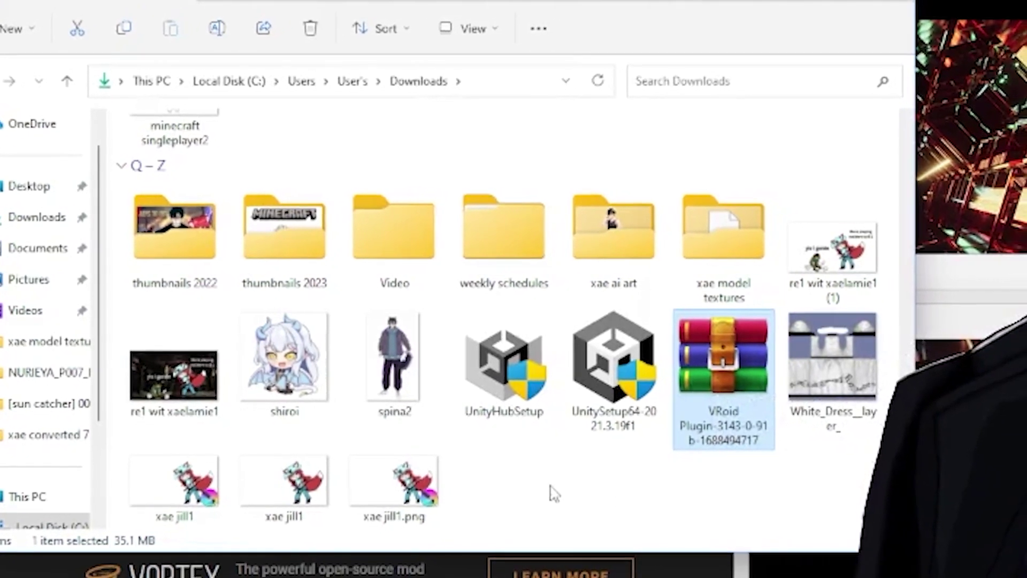
pyautogui.click(557, 491)
pyautogui.rightClick(516, 492)
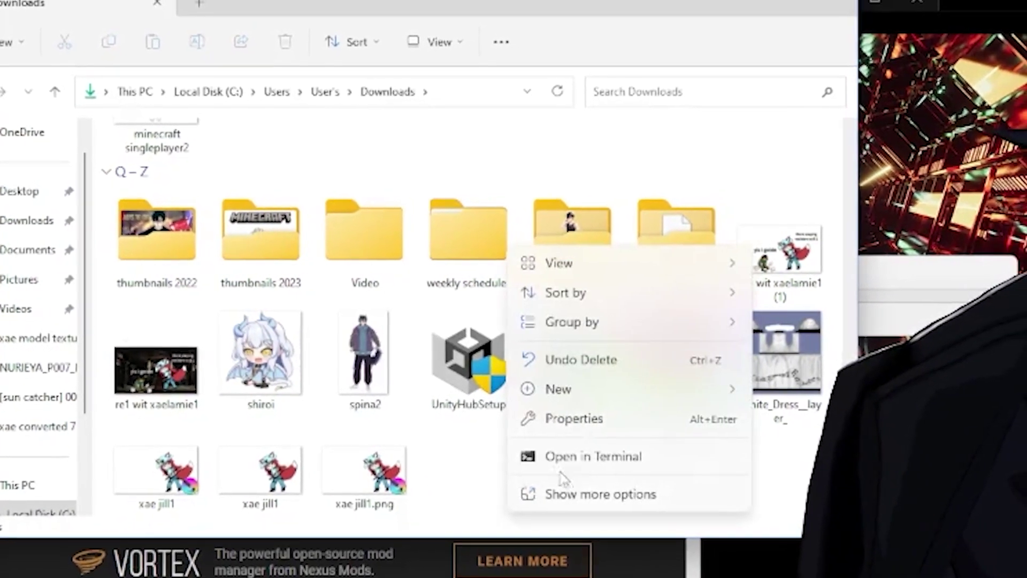
# Step: Make a new Downloads folder named 7daystodieinstallermod and drop the VRoid Plugin .rar onto it
pyautogui.moveTo(709, 395)
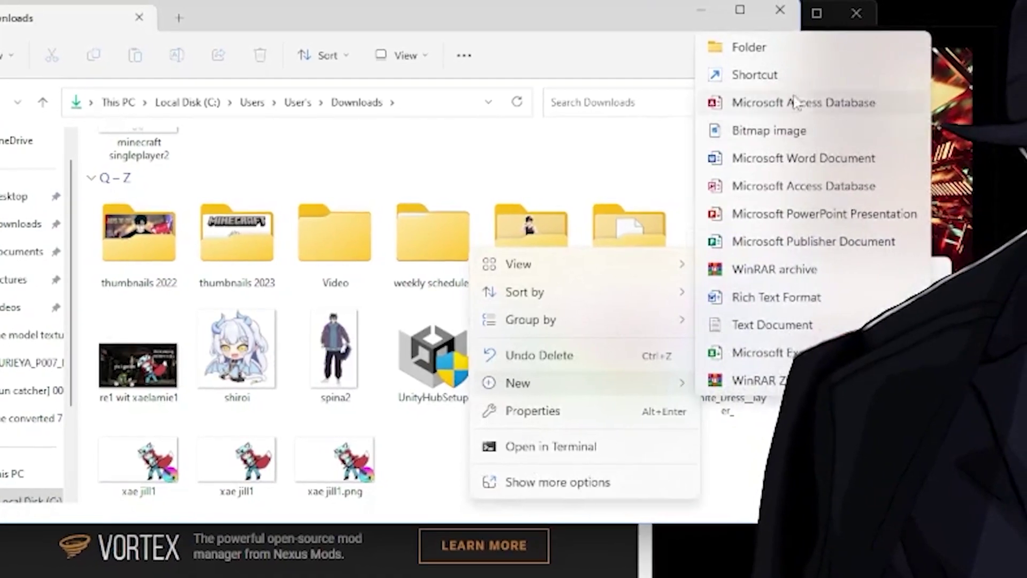
pyautogui.click(764, 75)
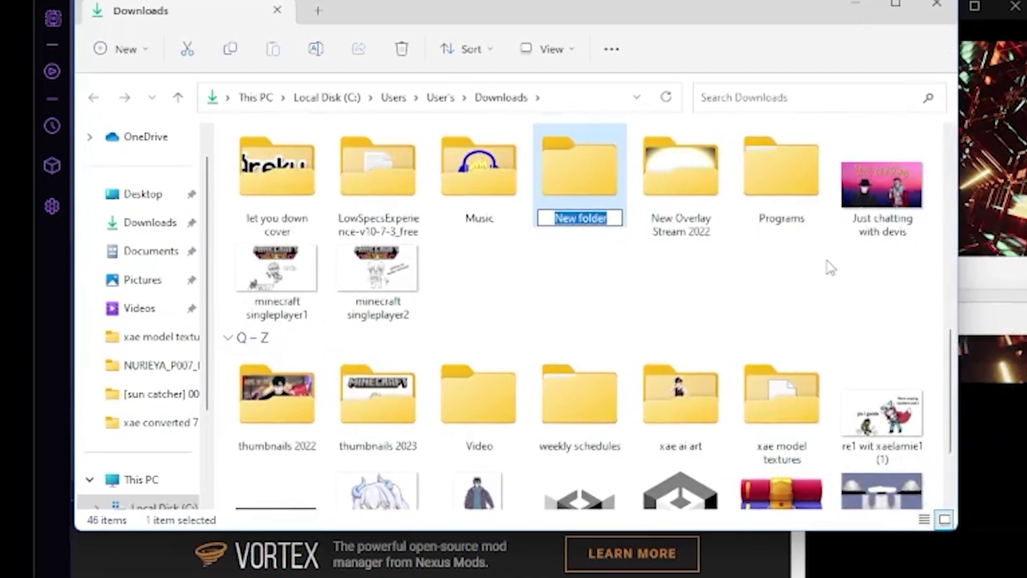
pyautogui.write('7d')
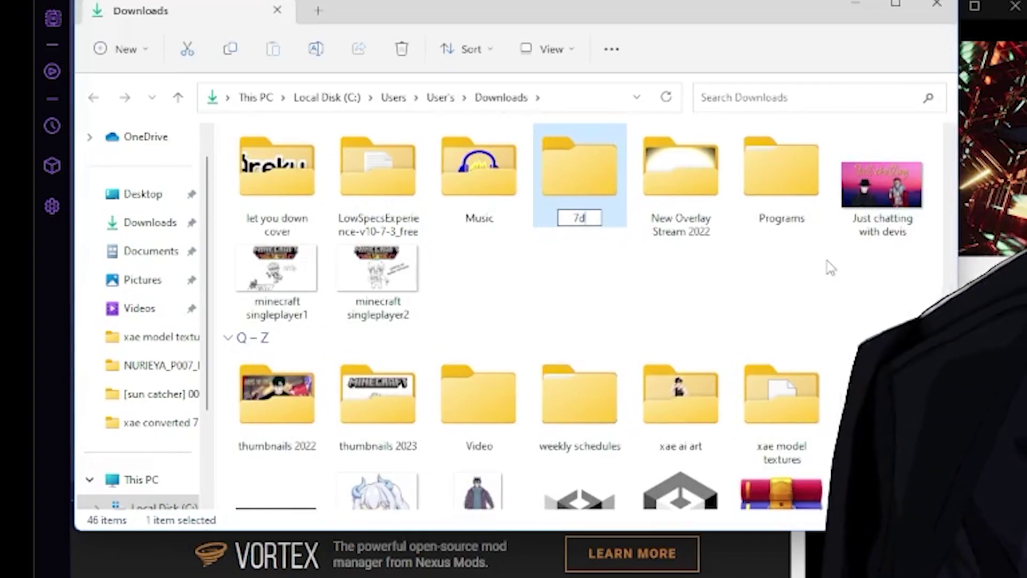
pyautogui.write('ays')
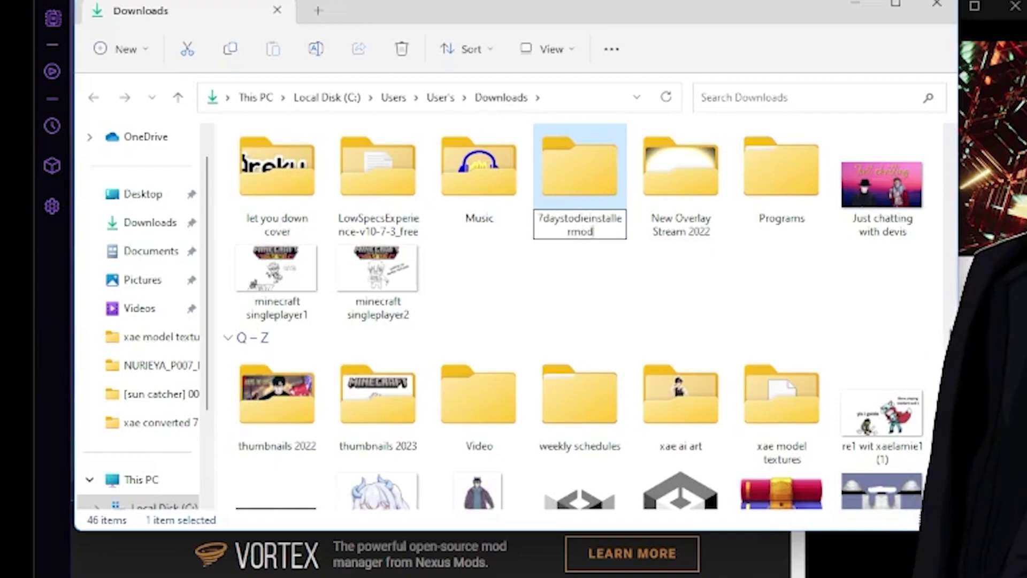
pyautogui.write('todieinstallermod')
pyautogui.press('Return')
pyautogui.moveTo(763, 502); pyautogui.dragTo(487, 199)
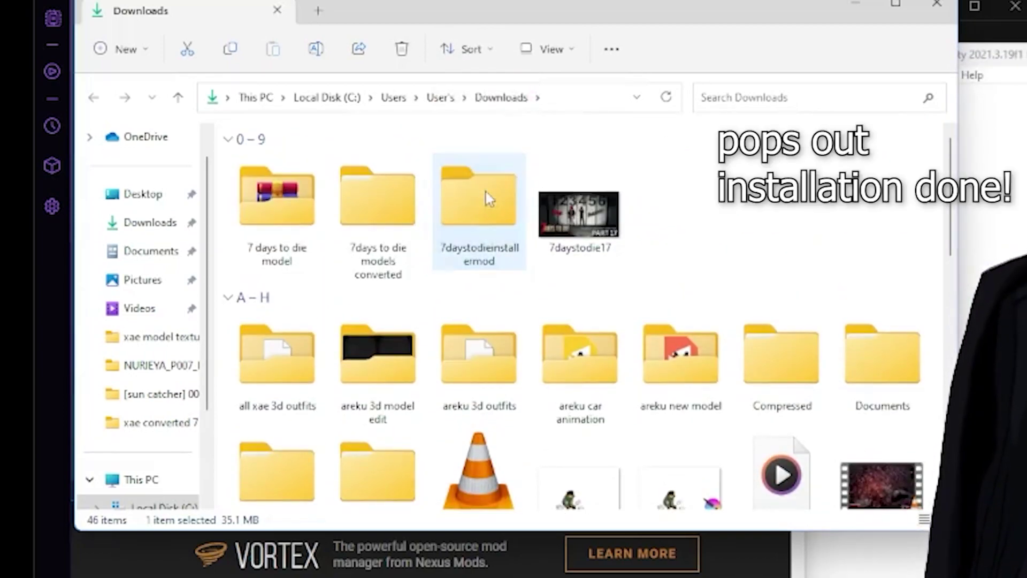
# Step: Extract the VRoid Plugin archive inside the 7daystodieinstallermod folder
pyautogui.doubleClick(484, 202)
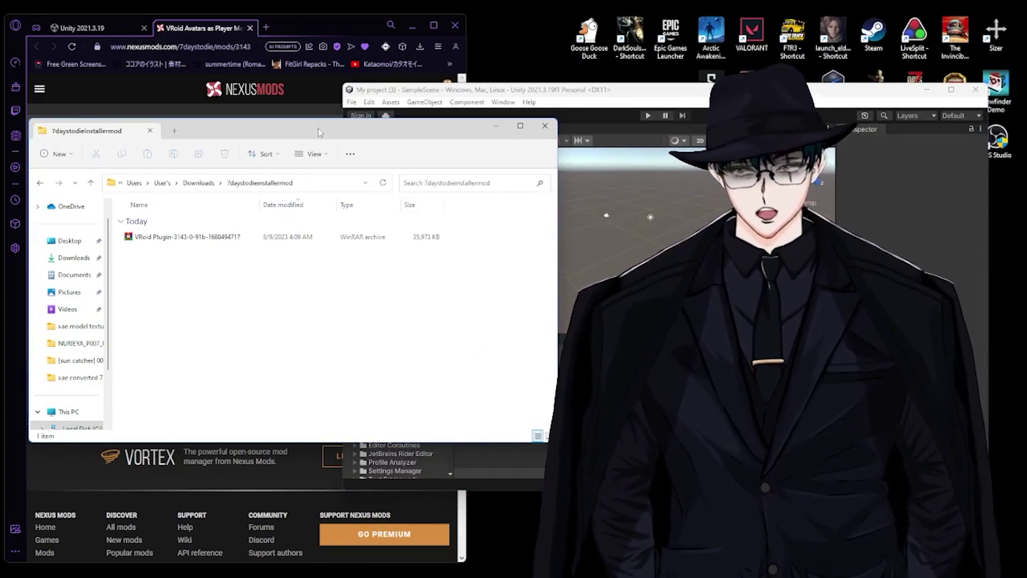
pyautogui.rightClick(155, 237)
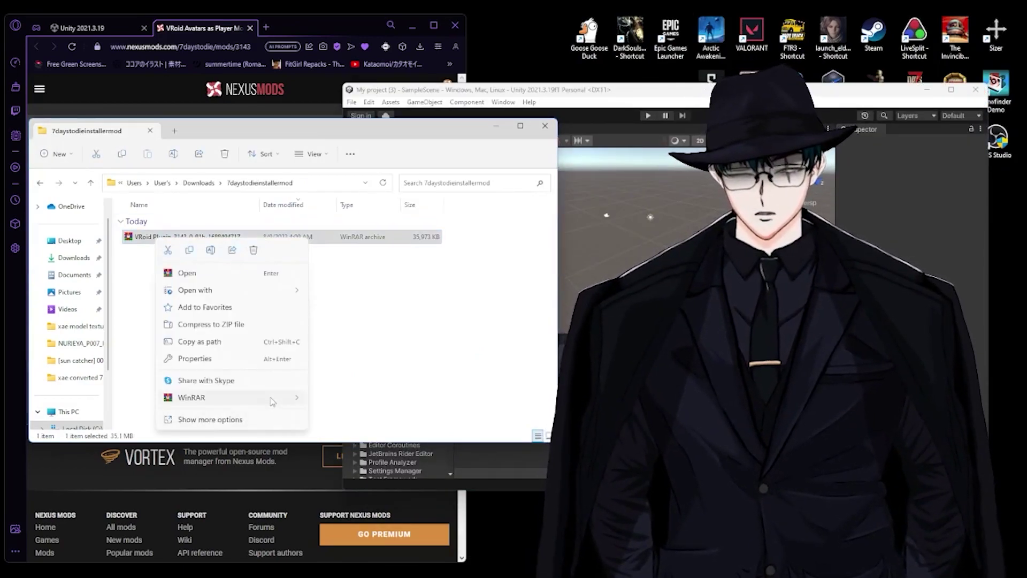
pyautogui.moveTo(272, 401)
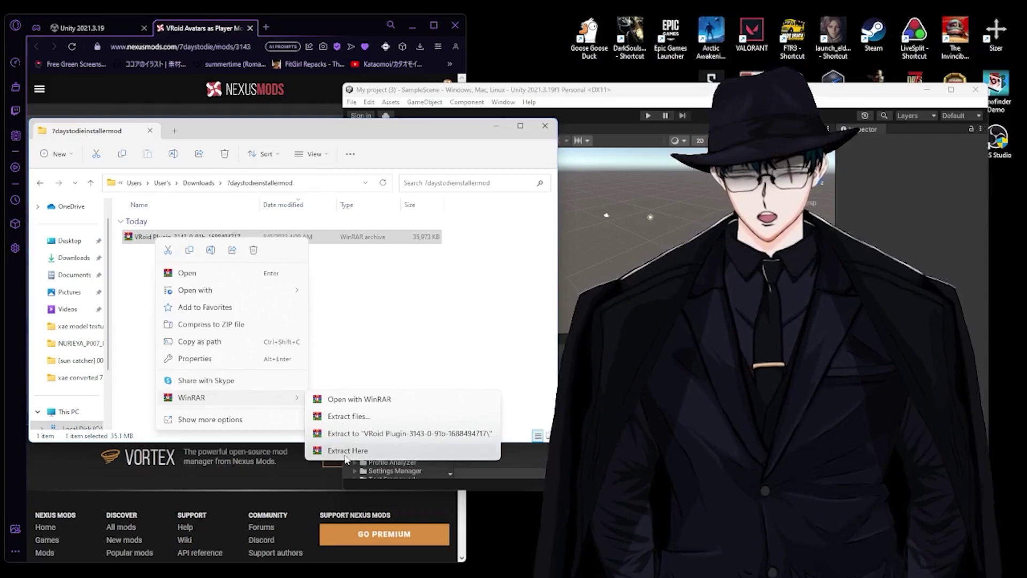
pyautogui.click(365, 452)
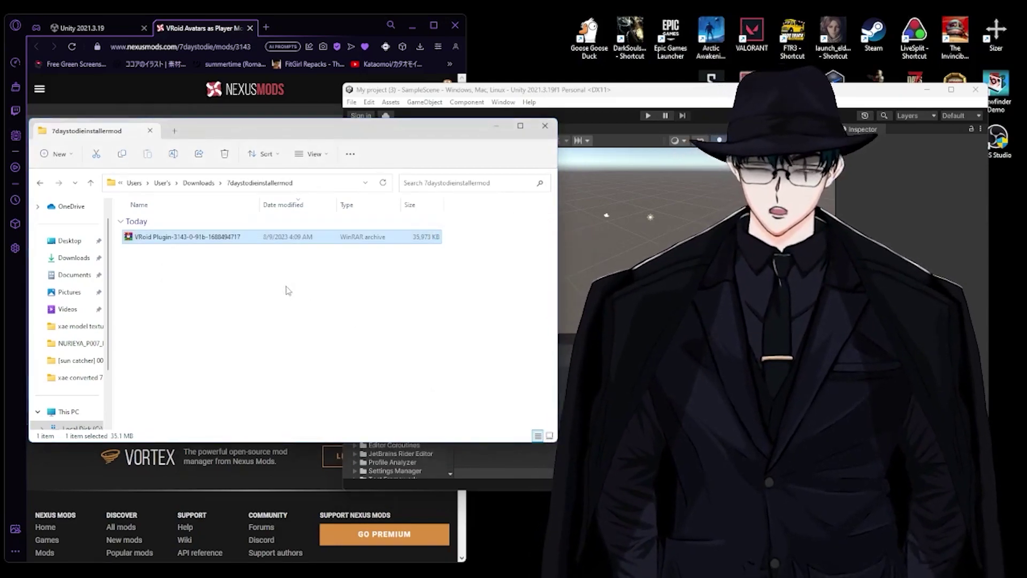
# Step: Check the extracted Alter_VRoidPlugin folder's contents, then copy the Alter_VRoidPlugin folder
pyautogui.click(146, 270)
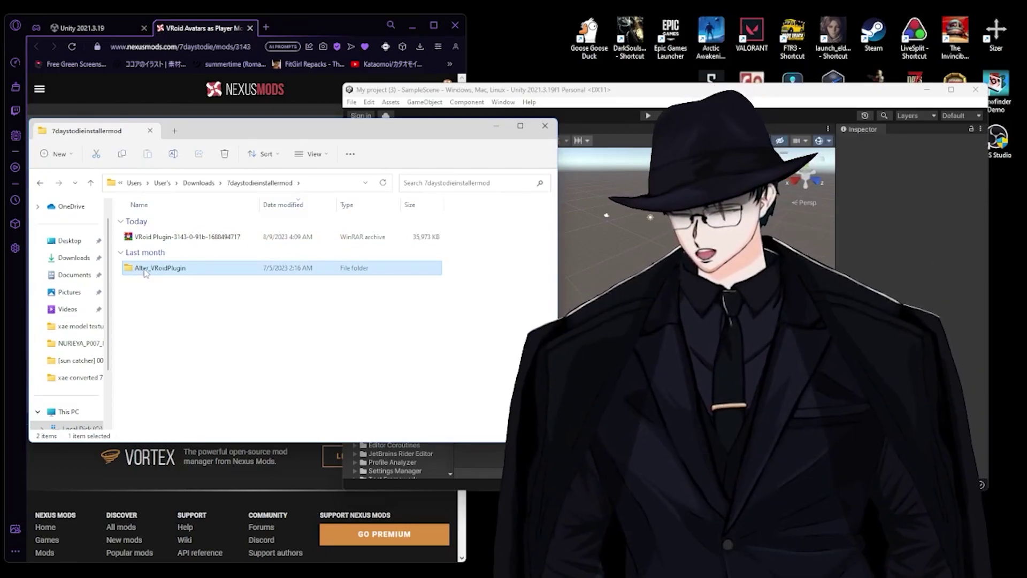
pyautogui.doubleClick(172, 272)
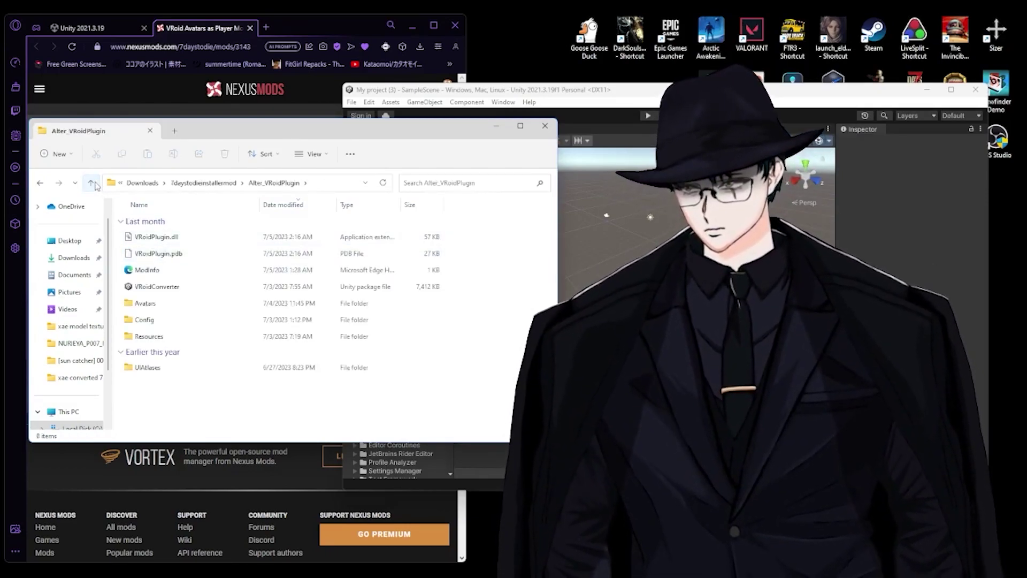
pyautogui.click(92, 184)
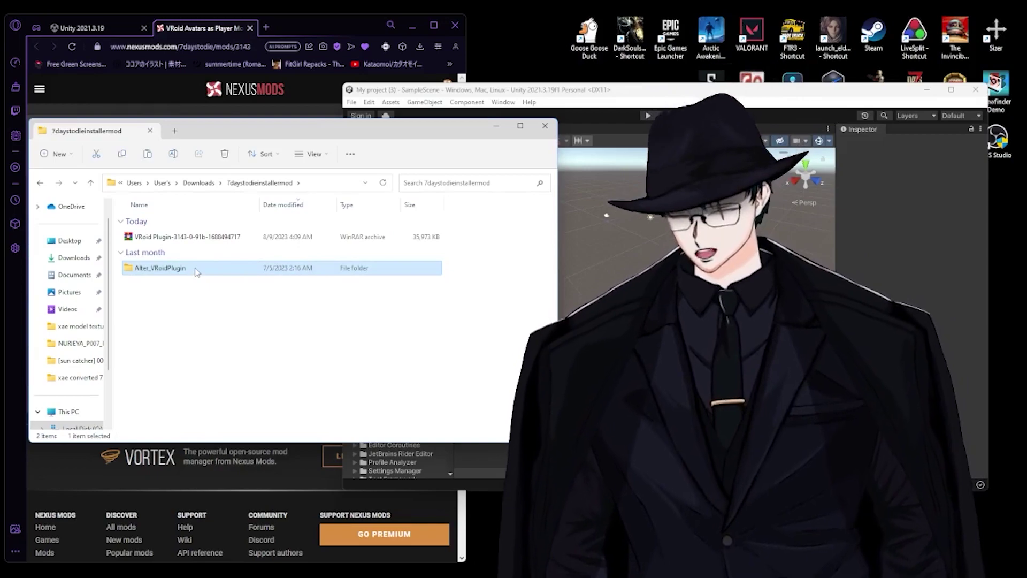
pyautogui.hotkey('ctrl', 'c')
pyautogui.click(186, 333)
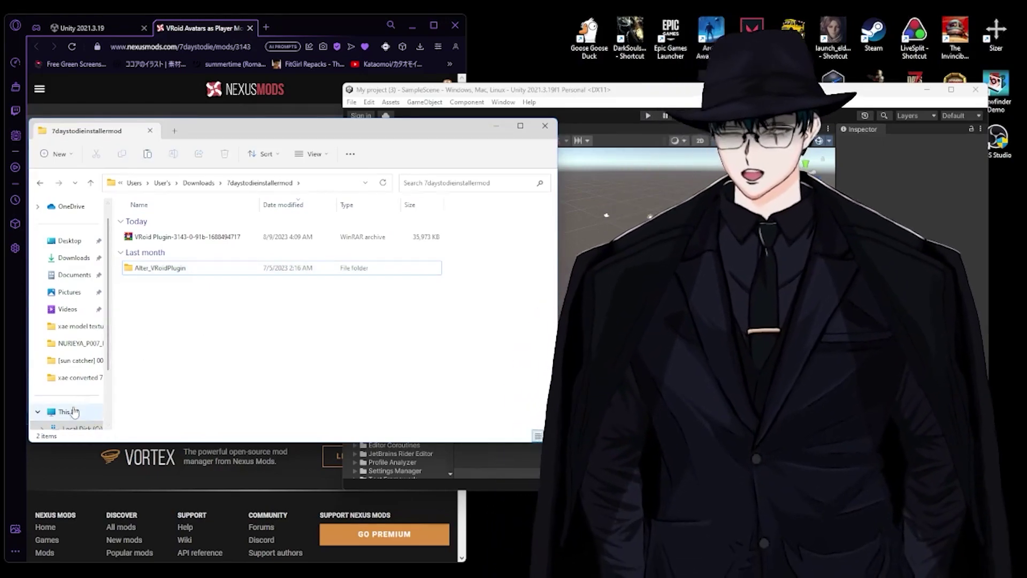
# Step: Navigate from This PC to F:\SteamLibrary\steamapps\common\7 Days To Die
pyautogui.click(68, 411)
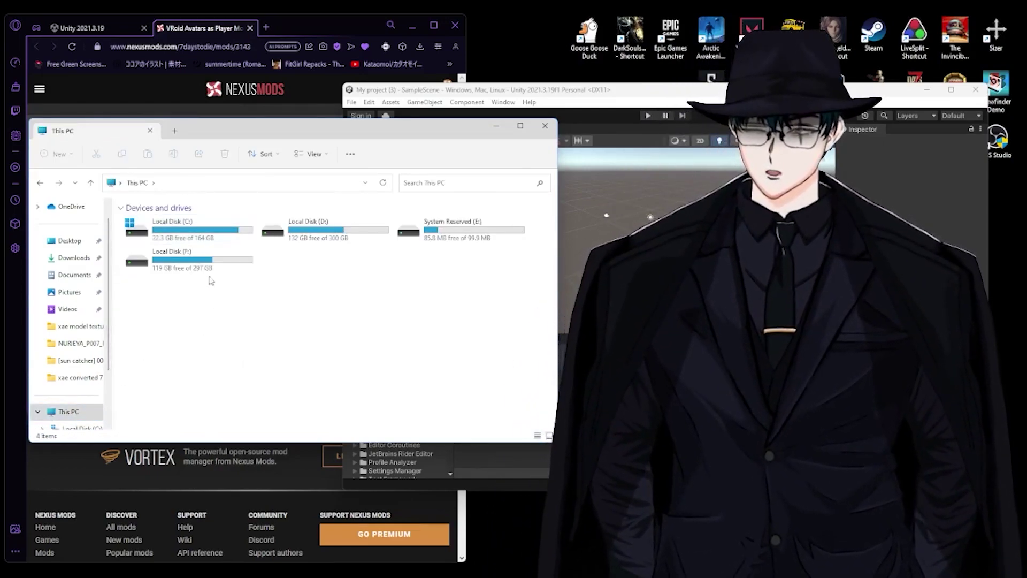
pyautogui.doubleClick(186, 233)
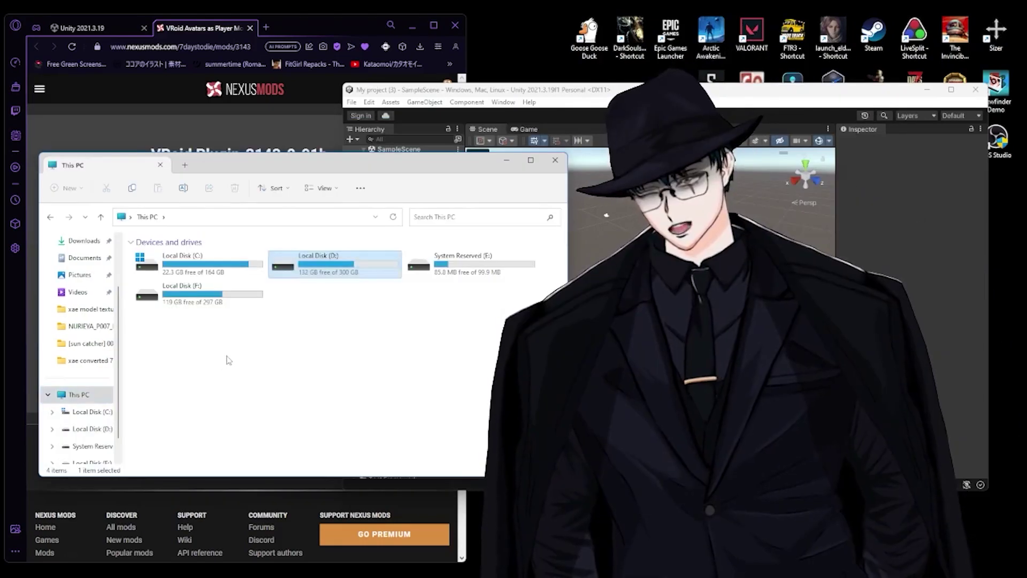
pyautogui.click(204, 304)
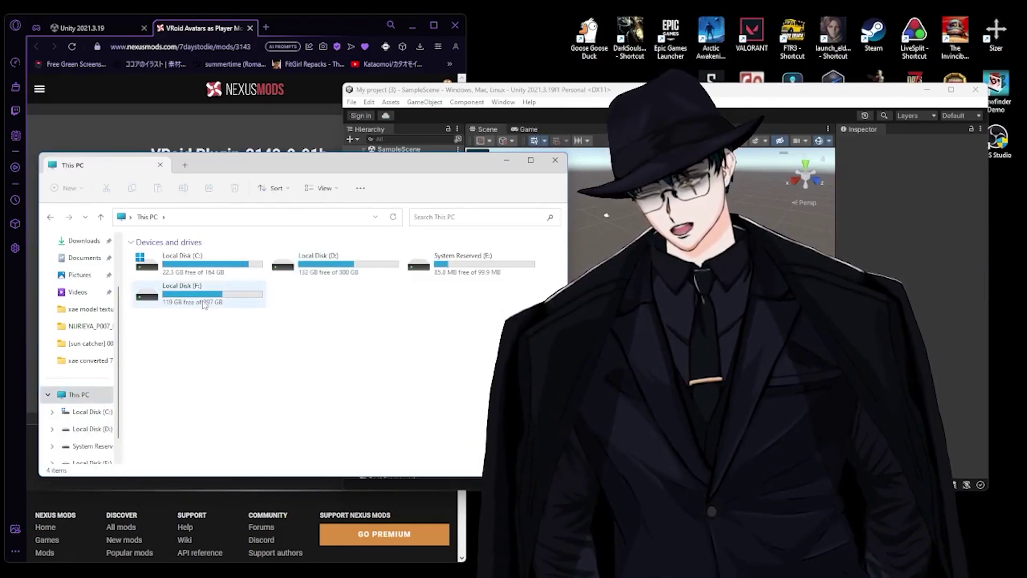
pyautogui.doubleClick(204, 304)
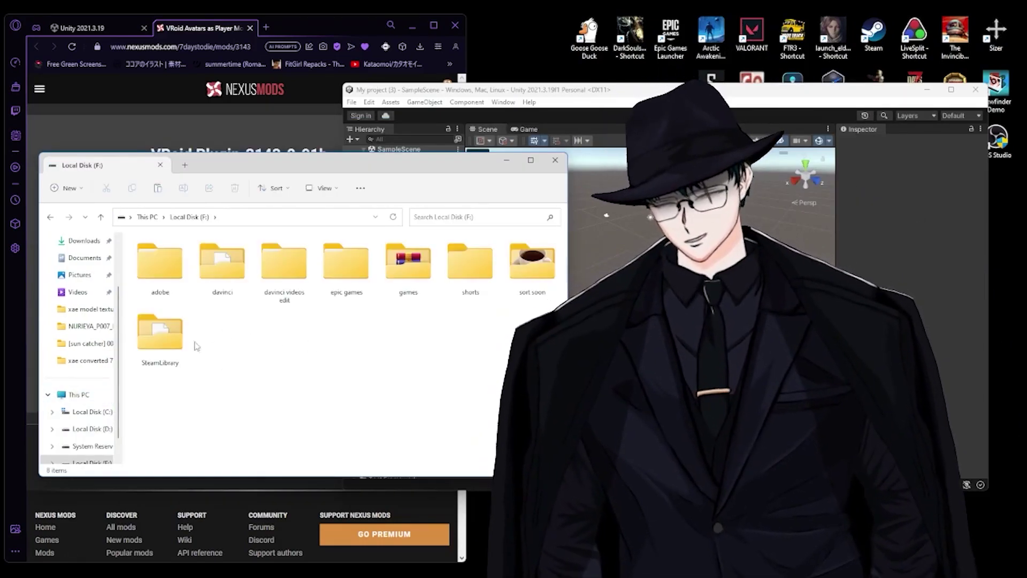
pyautogui.doubleClick(147, 341)
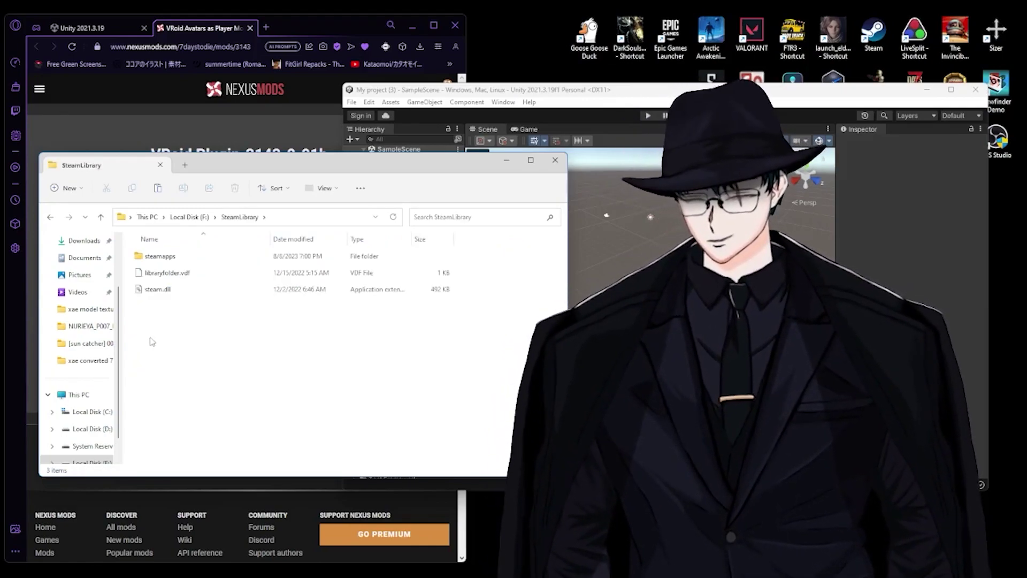
pyautogui.click(101, 217)
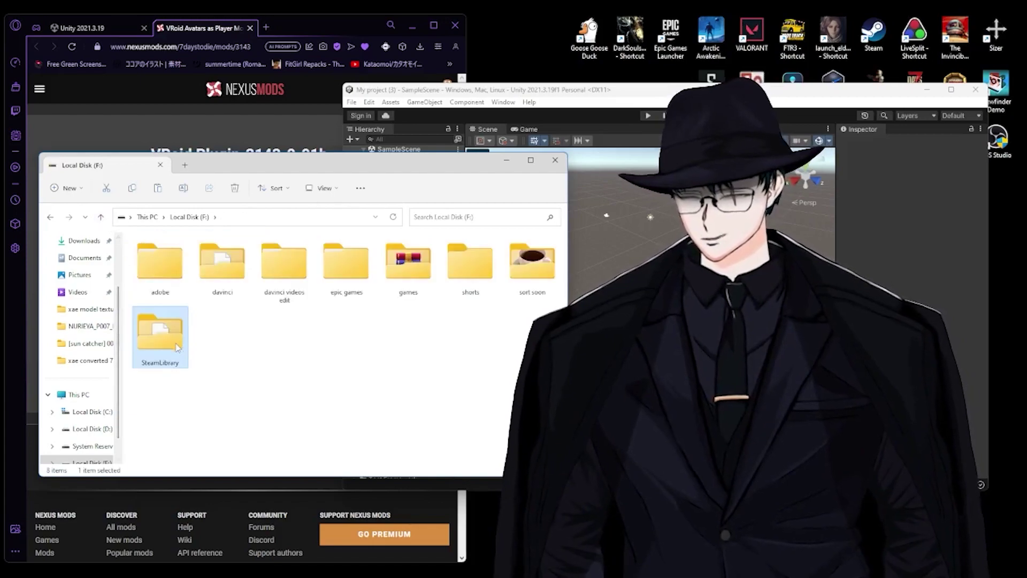
pyautogui.doubleClick(147, 342)
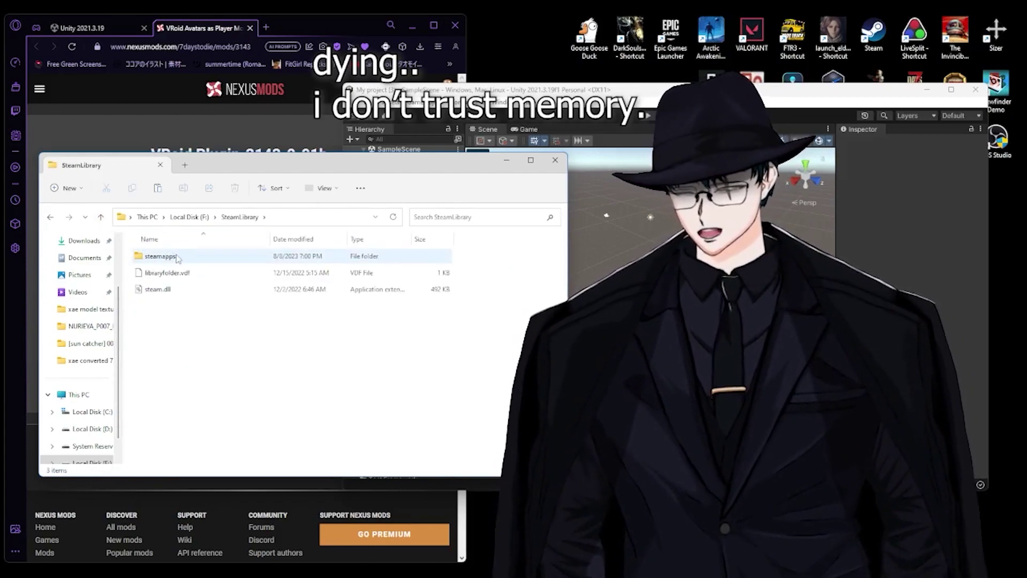
pyautogui.doubleClick(170, 257)
pyautogui.doubleClick(192, 259)
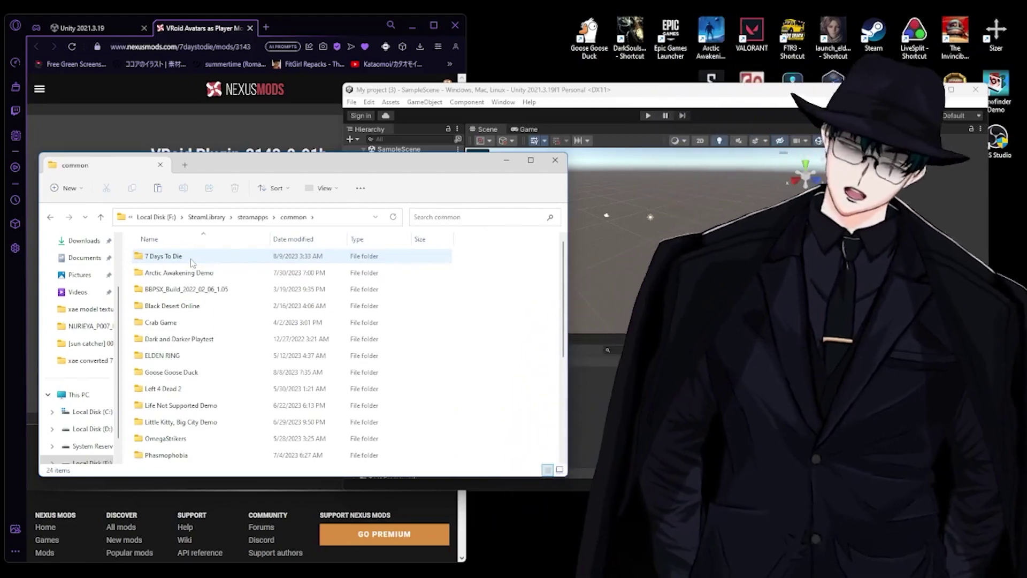
pyautogui.doubleClick(191, 258)
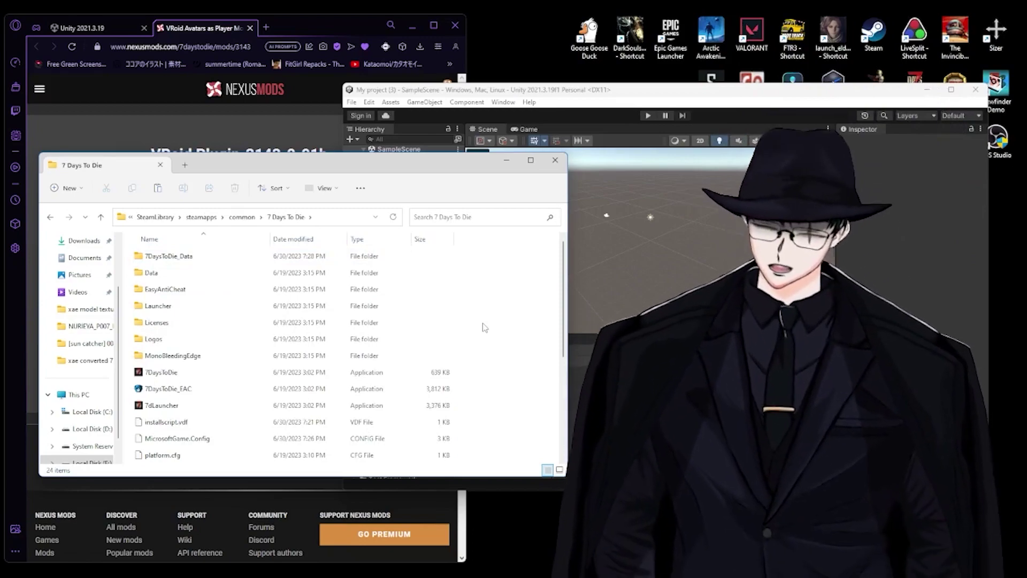
# Step: Create a new folder named Mods in the 7 Days To Die folder
pyautogui.rightClick(489, 307)
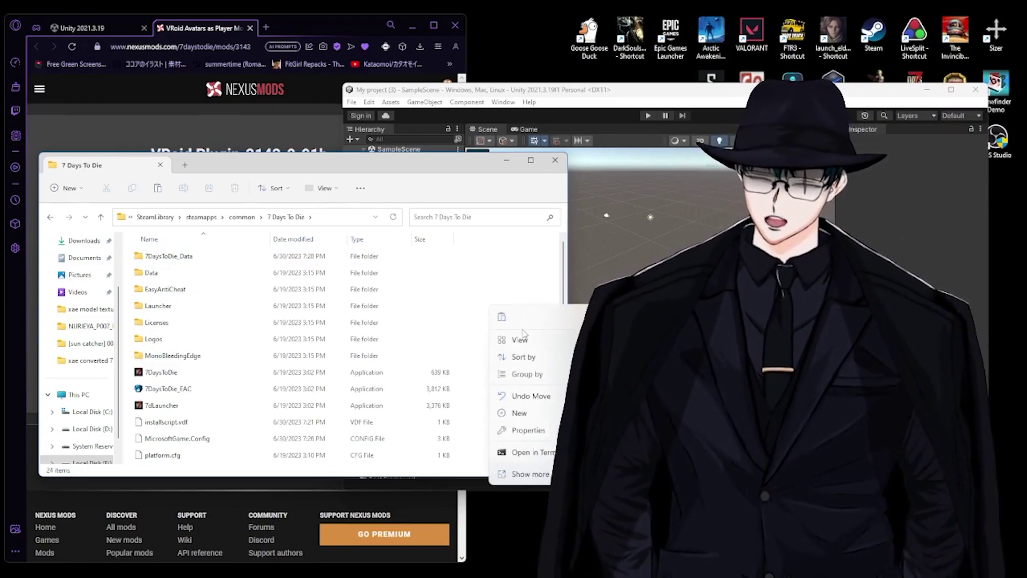
pyautogui.moveTo(543, 419)
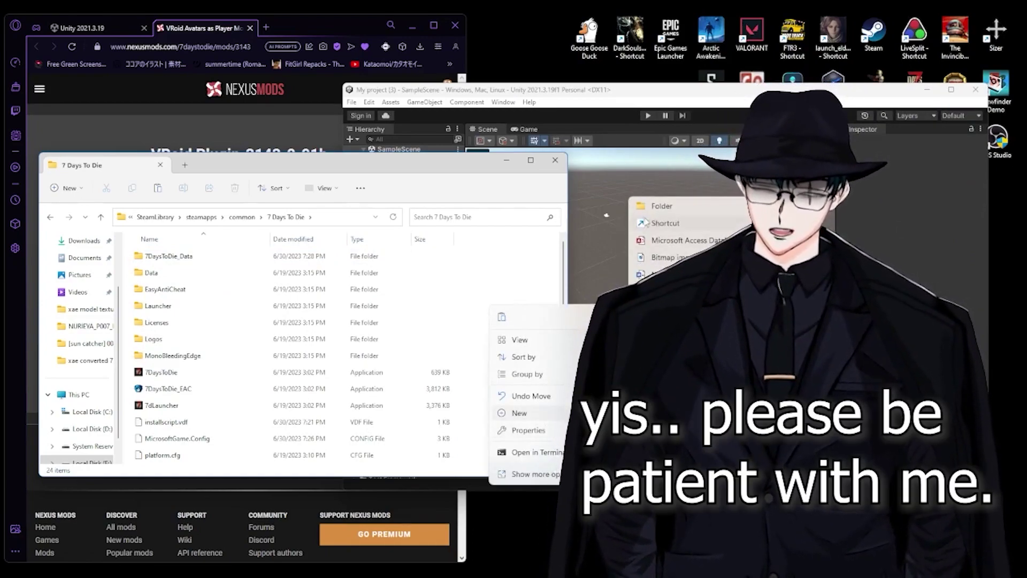
pyautogui.click(658, 207)
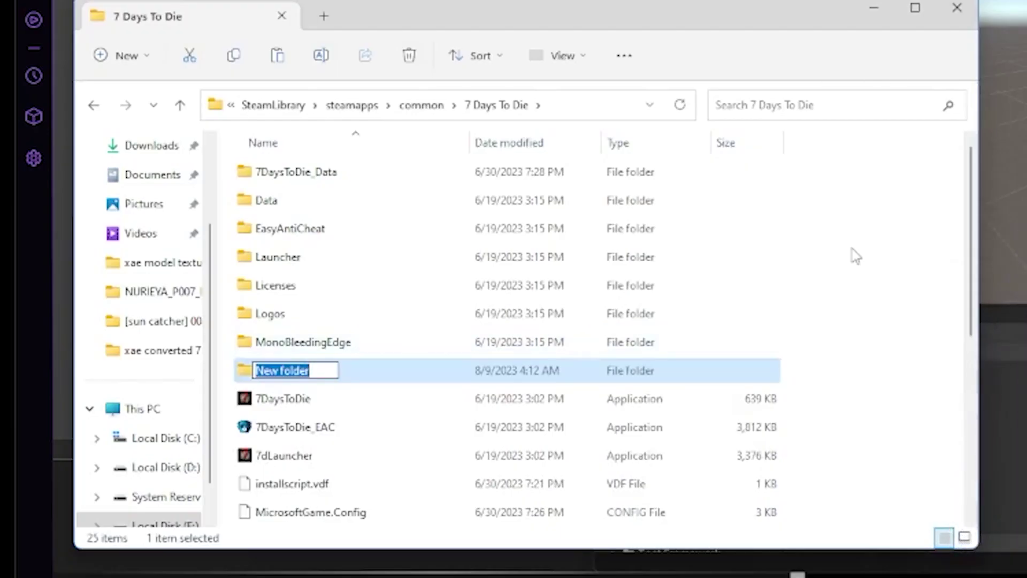
pyautogui.write('Mods')
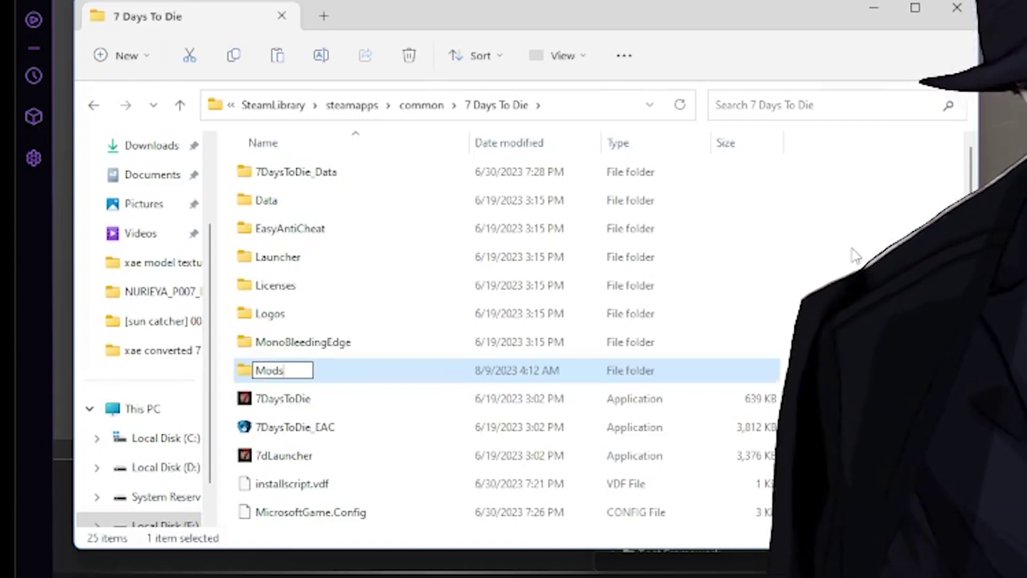
pyautogui.press('Return')
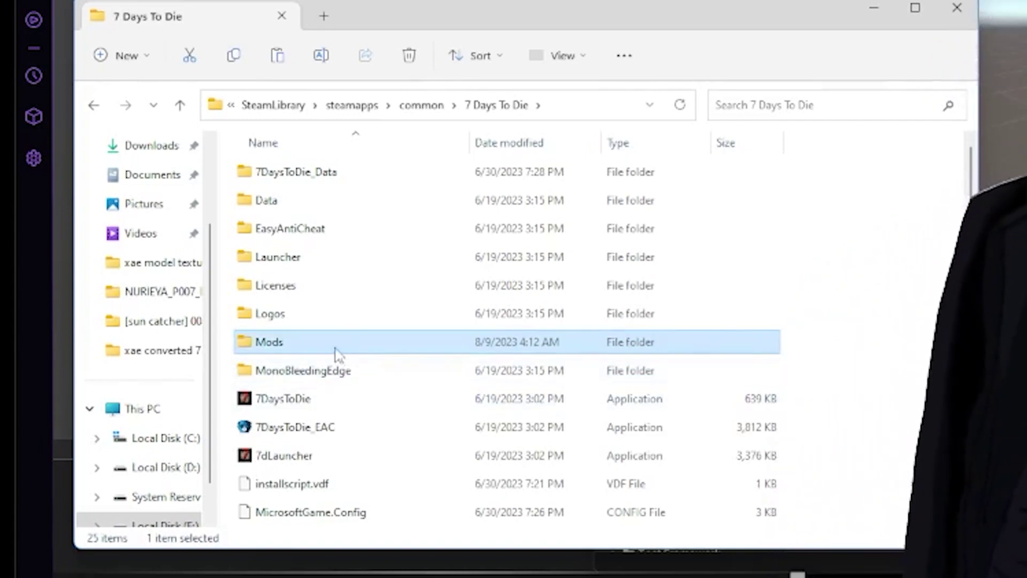
# Step: Paste the copied Alter_VRoidPlugin folder into Mods
pyautogui.doubleClick(338, 347)
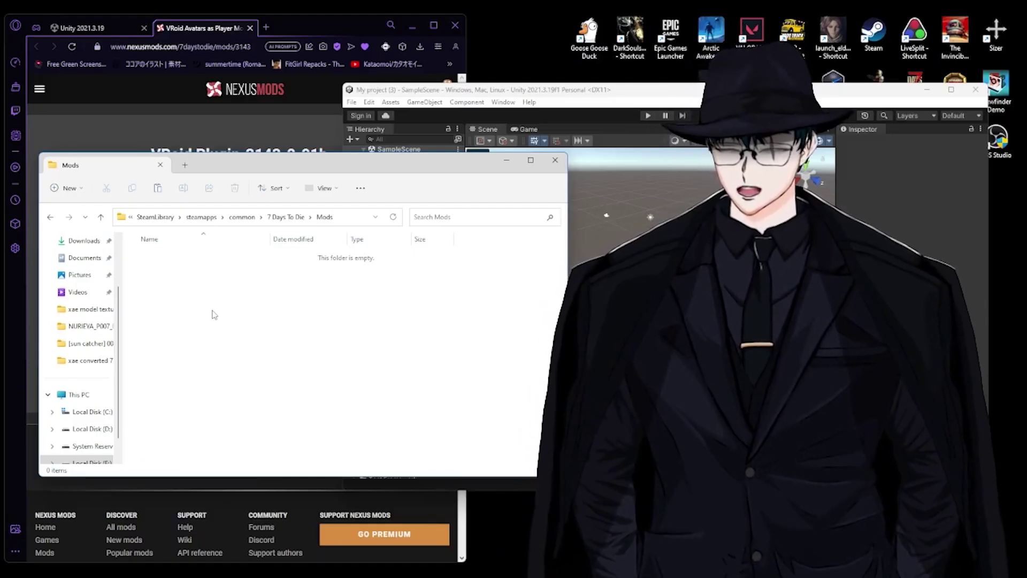
pyautogui.hotkey('ctrl', 'v')
pyautogui.click(219, 309)
pyautogui.moveTo(232, 166); pyautogui.dragTo(278, 160)
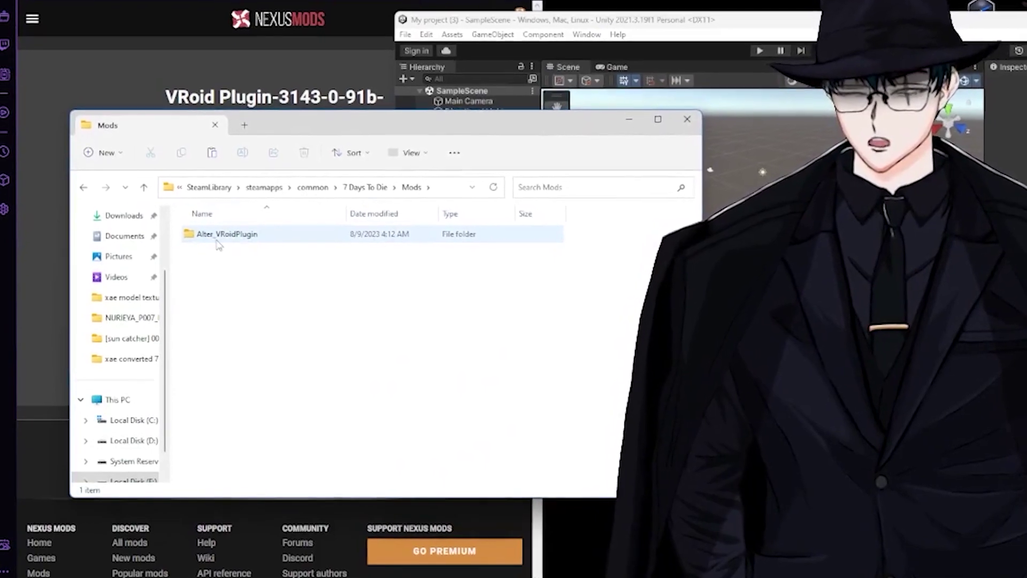
pyautogui.moveTo(215, 247)
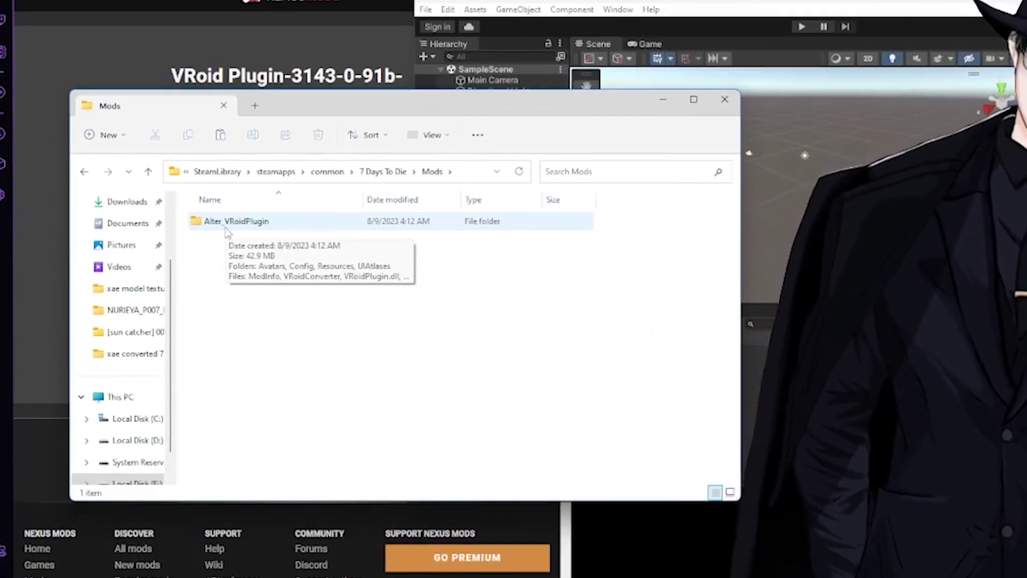
# Step: Open Mods\Alter_VRoidPlugin and copy its full folder path from the address bar
pyautogui.doubleClick(230, 220)
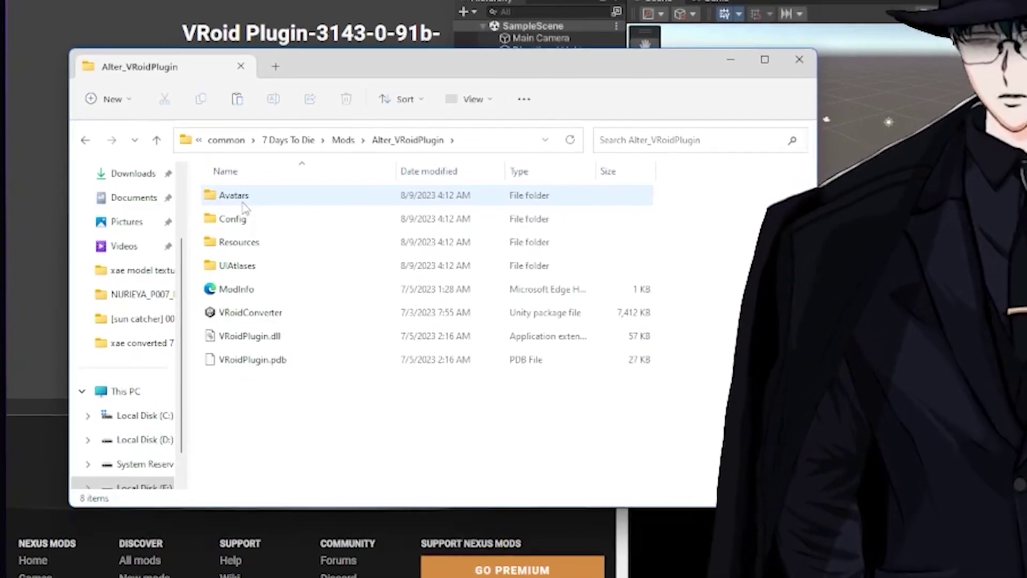
pyautogui.click(255, 308)
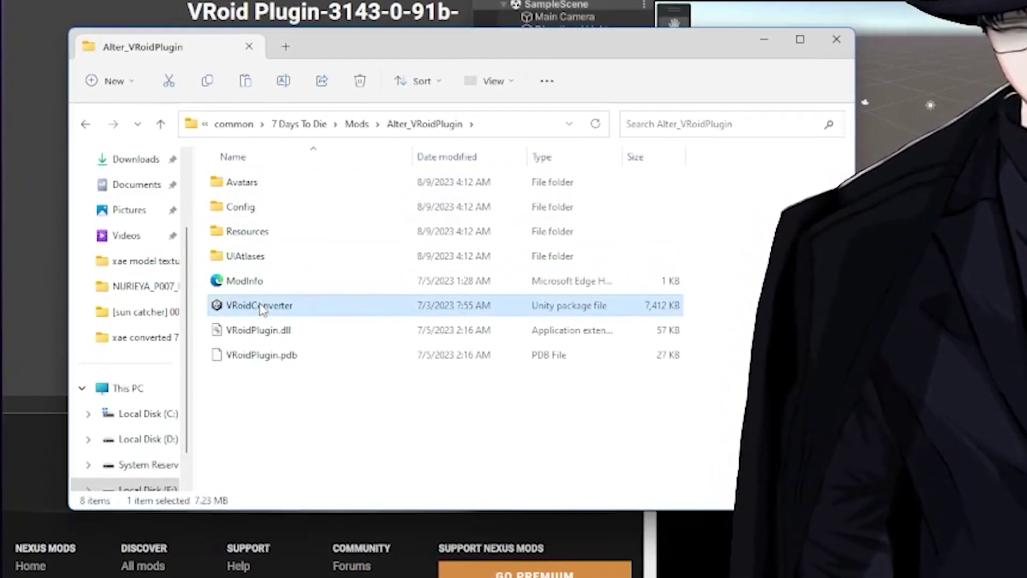
pyautogui.hotkey('alt', 'd')
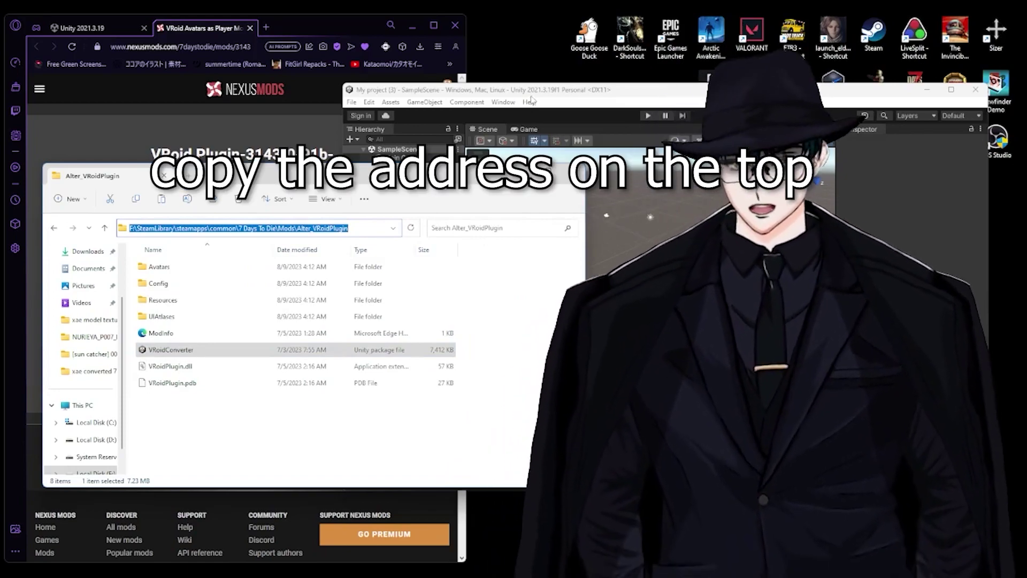
pyautogui.click(532, 101)
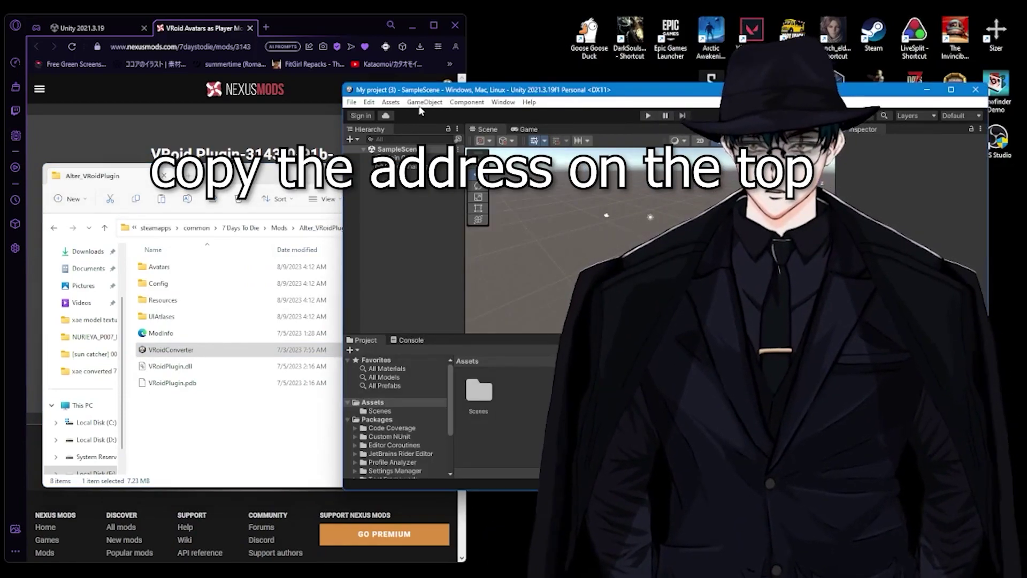
# Step: Start a custom package import and choose VRoidConverter from the Mods\Alter_VRoidPlugin folder
pyautogui.click(390, 102)
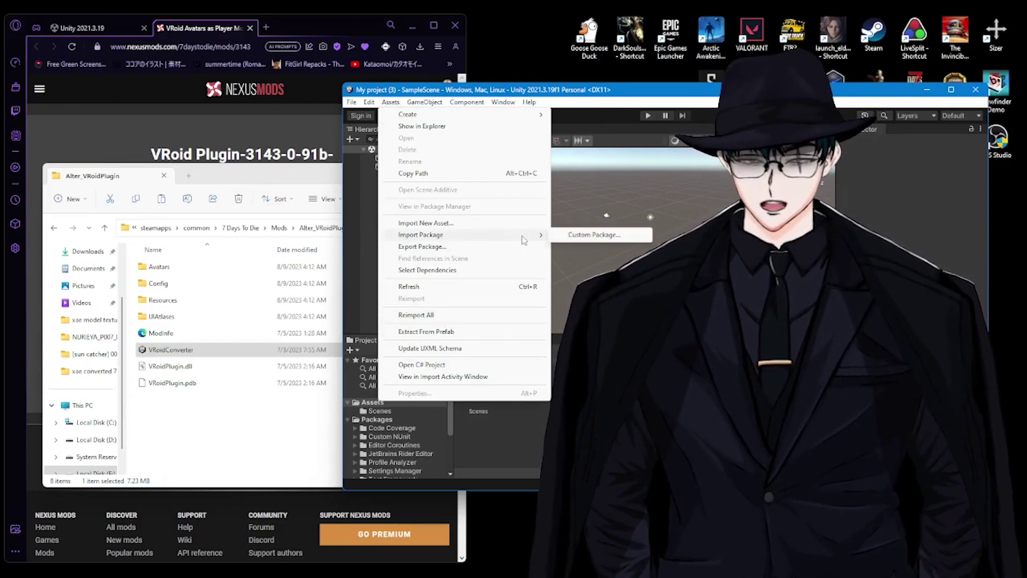
pyautogui.click(573, 236)
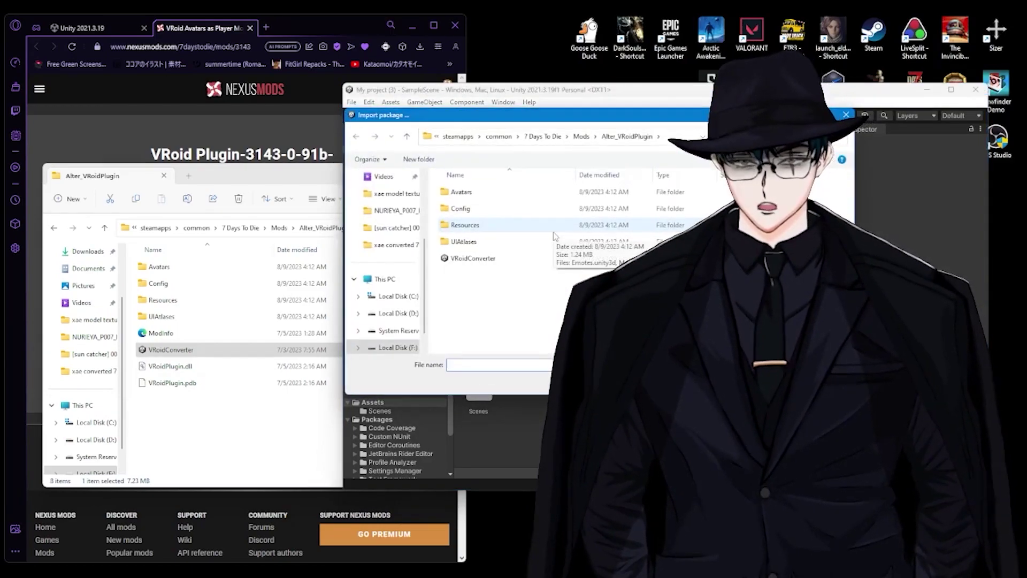
pyautogui.hotkey('alt', 'd')
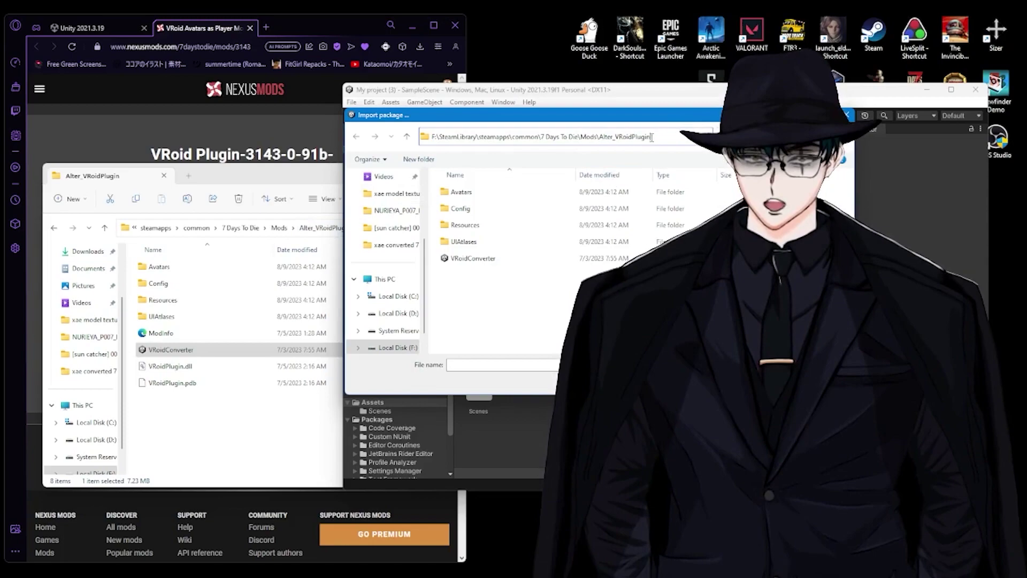
pyautogui.click(477, 260)
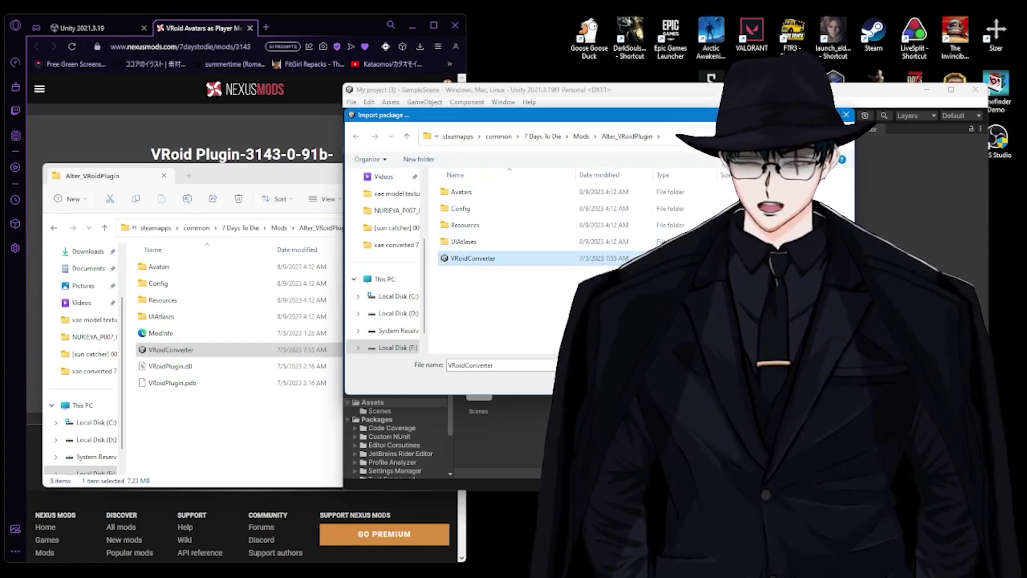
pyautogui.press('Return')
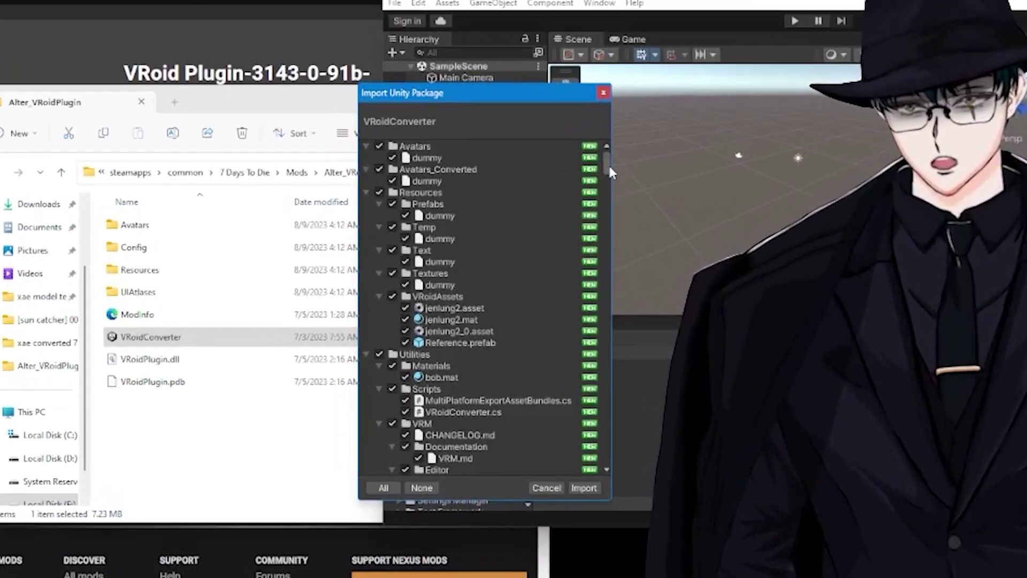
# Step: Import every item in the VRoidConverter package, then view the Assets > Avatars folder
pyautogui.moveTo(609, 163); pyautogui.dragTo(612, 474)
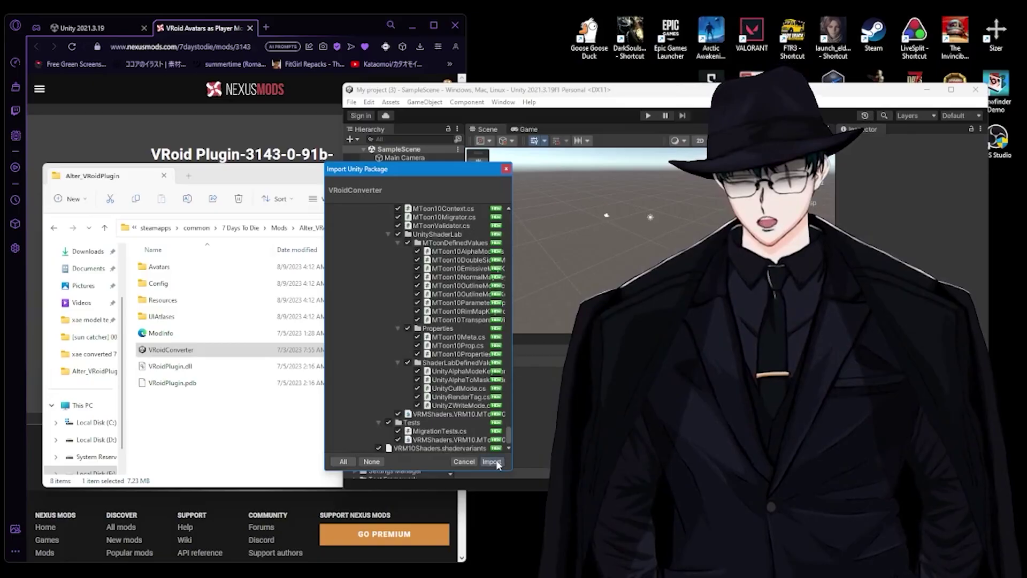
pyautogui.click(491, 461)
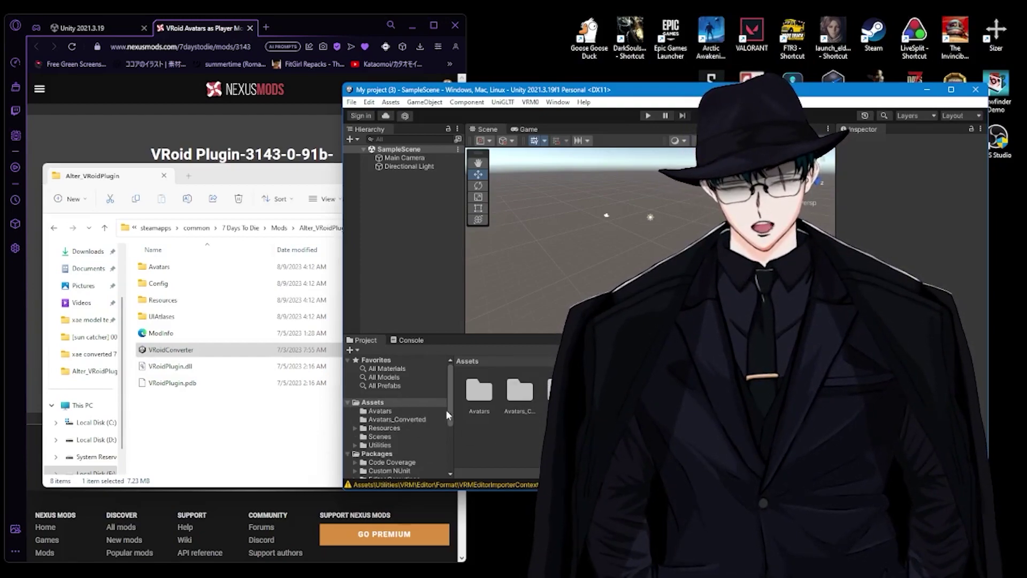
pyautogui.click(381, 412)
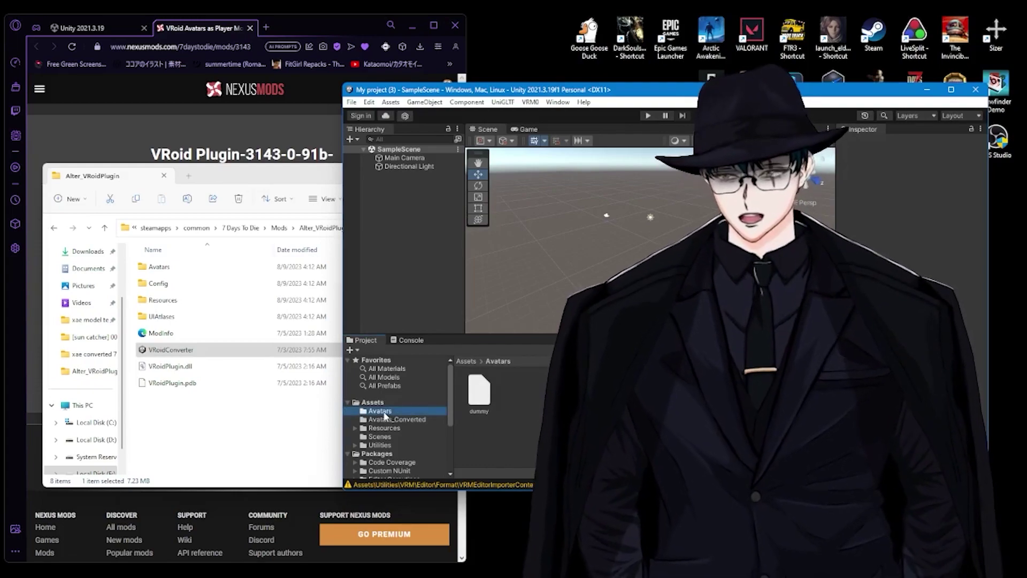
pyautogui.click(259, 422)
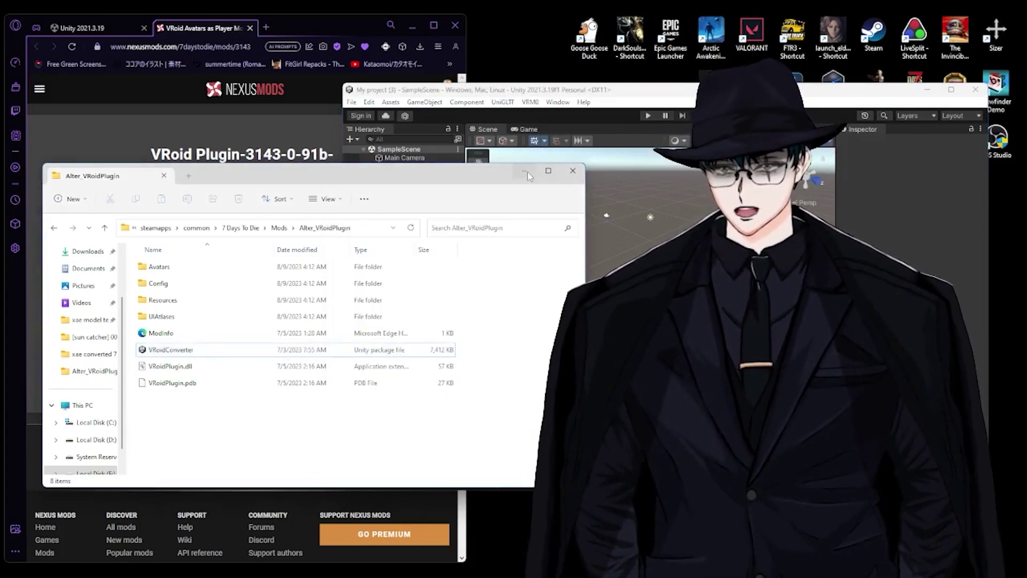
pyautogui.moveTo(528, 176)
pyautogui.mouseDown()
pyautogui.moveTo(627, 254)
pyautogui.moveTo(592, 180)
pyautogui.moveTo(539, 181)
pyautogui.moveTo(547, 179)
pyautogui.mouseUp()
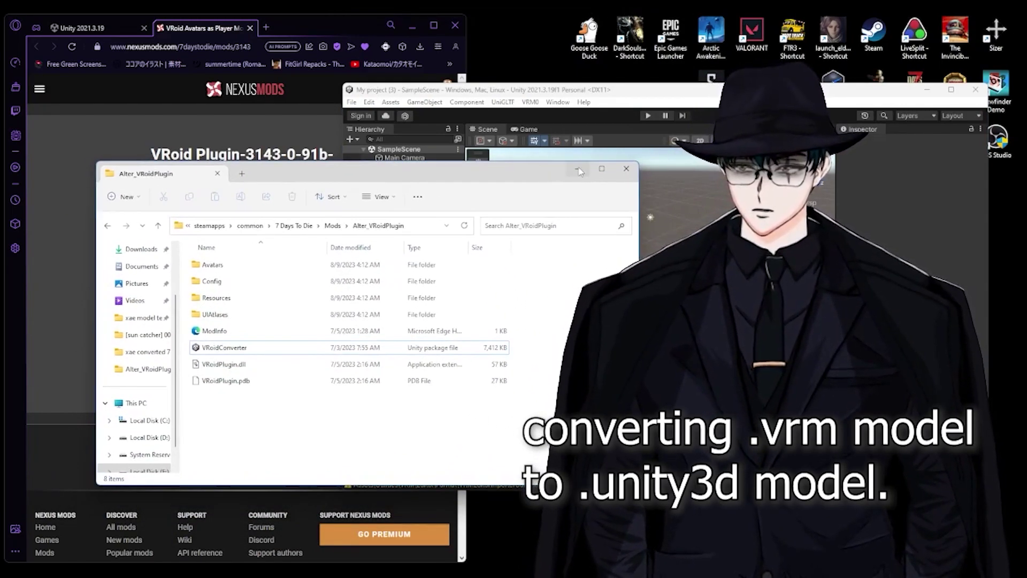
# Step: Open the areku 3d outfits folder in Downloads and select the battle suit VRM
pyautogui.click(142, 249)
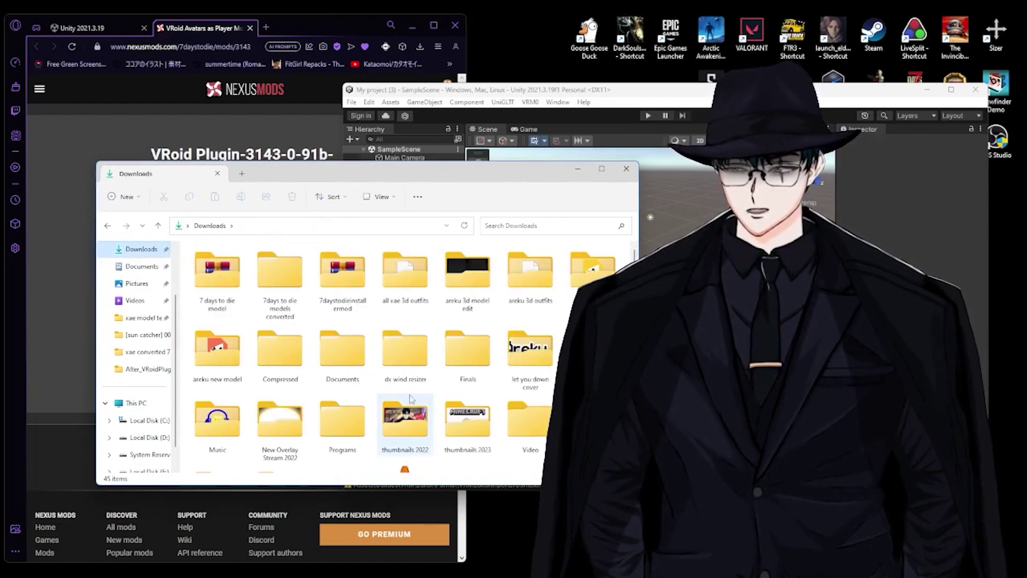
pyautogui.scroll(-5, 408, 399)
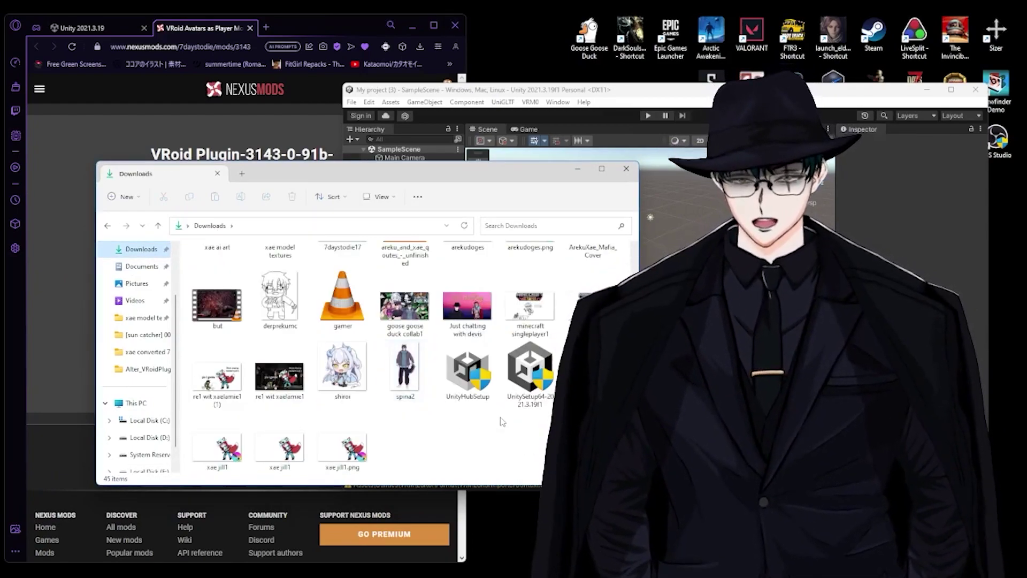
pyautogui.scroll(3, 499, 421)
pyautogui.scroll(-2, 460, 404)
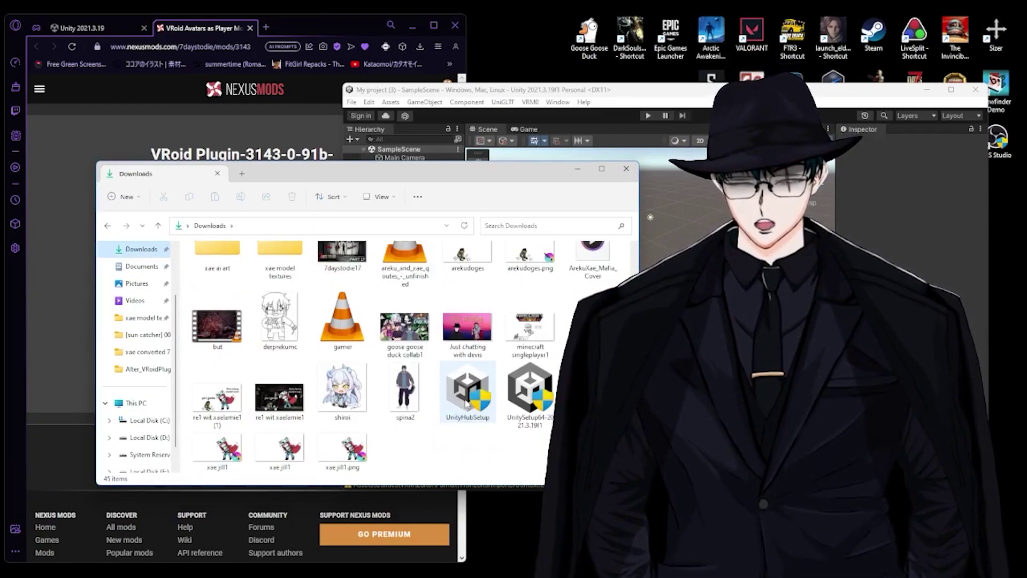
pyautogui.scroll(5, 407, 353)
pyautogui.scroll(5, 406, 353)
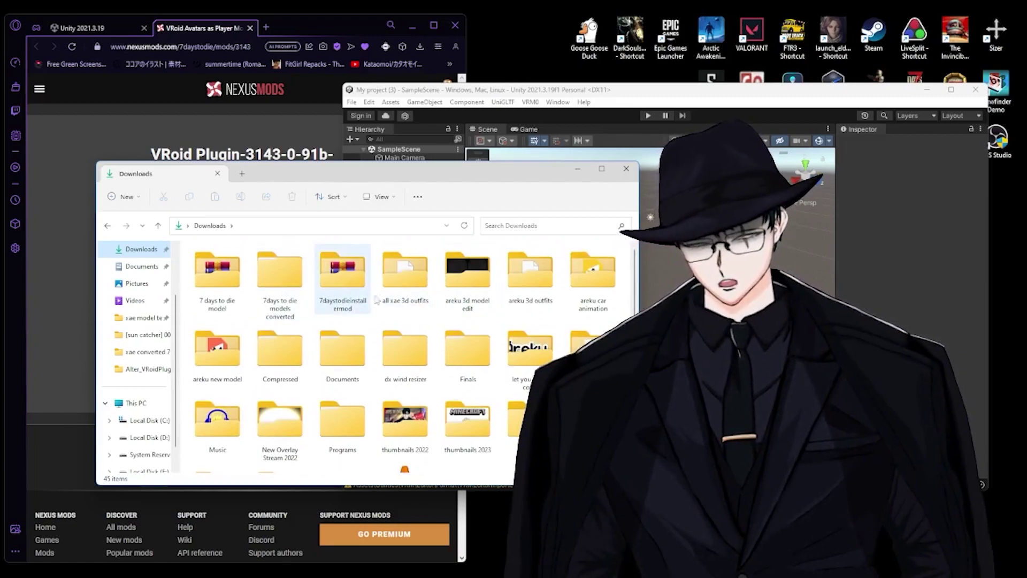
pyautogui.doubleClick(532, 281)
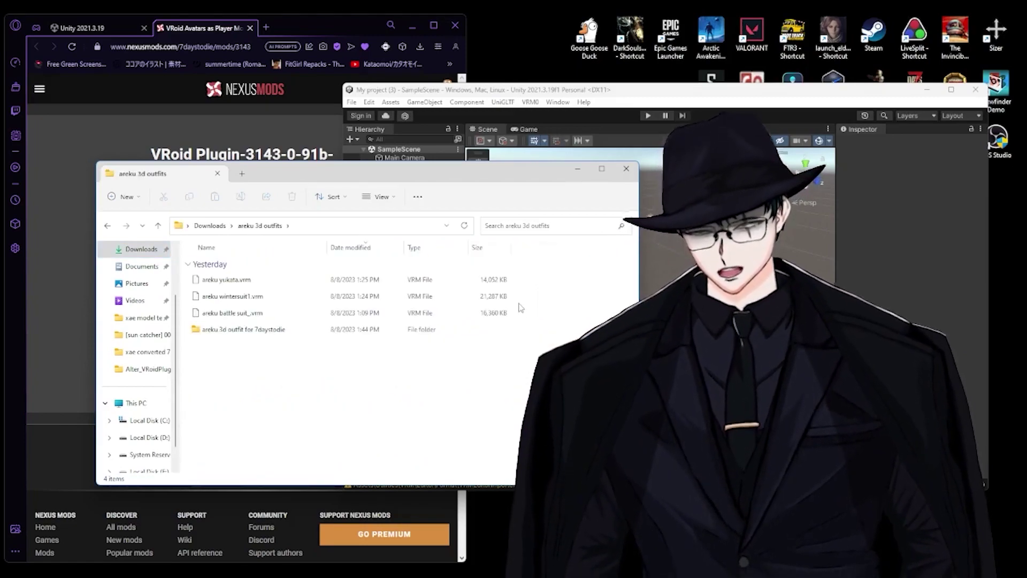
pyautogui.moveTo(457, 176); pyautogui.dragTo(436, 223)
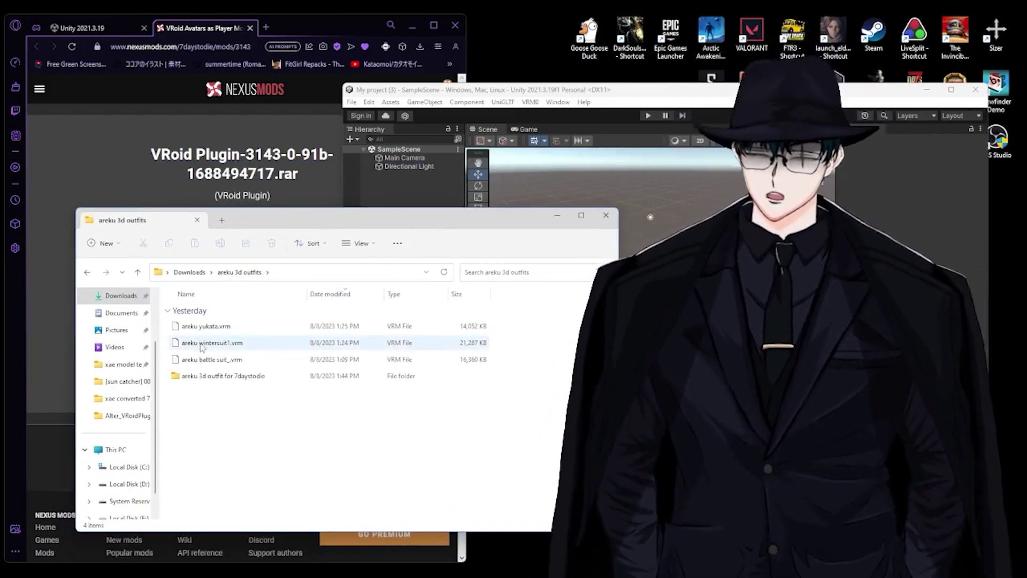
pyautogui.click(225, 342)
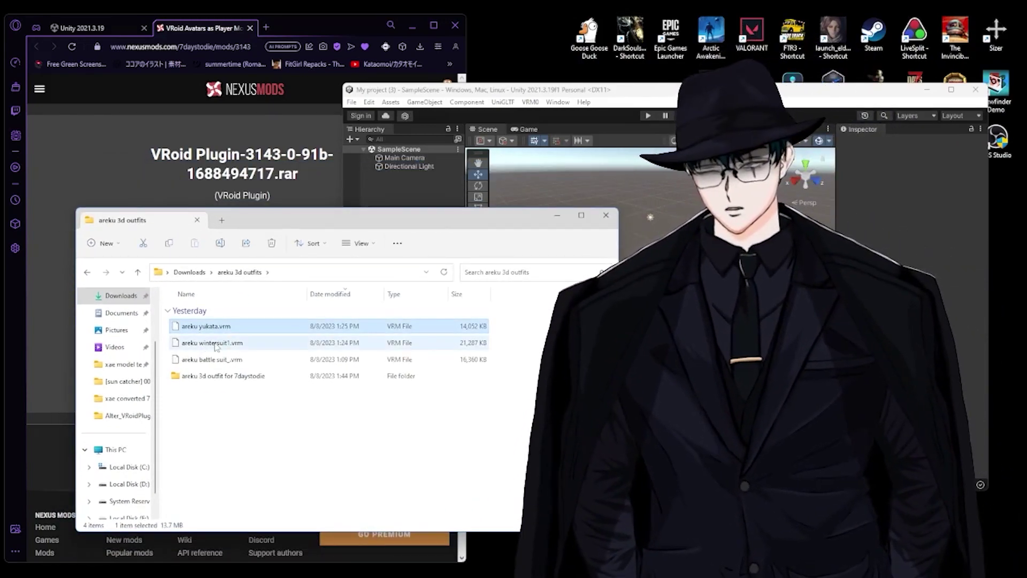
pyautogui.click(239, 362)
# Step: Drag the battle suit VRM into Unity's Assets > Avatars folder
pyautogui.moveTo(444, 219); pyautogui.dragTo(400, 195)
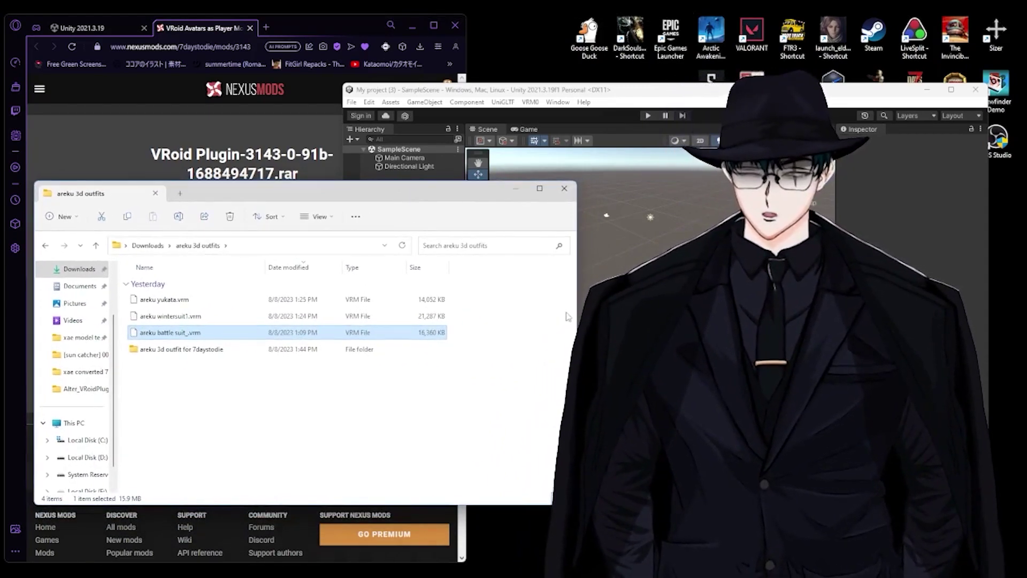
pyautogui.moveTo(575, 308); pyautogui.dragTo(465, 309)
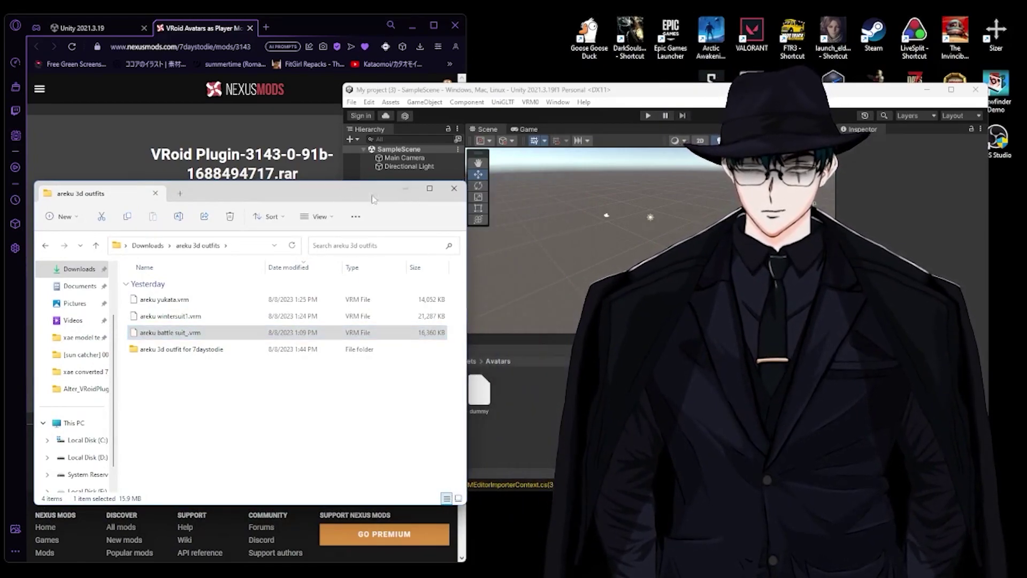
pyautogui.moveTo(329, 198); pyautogui.dragTo(325, 174)
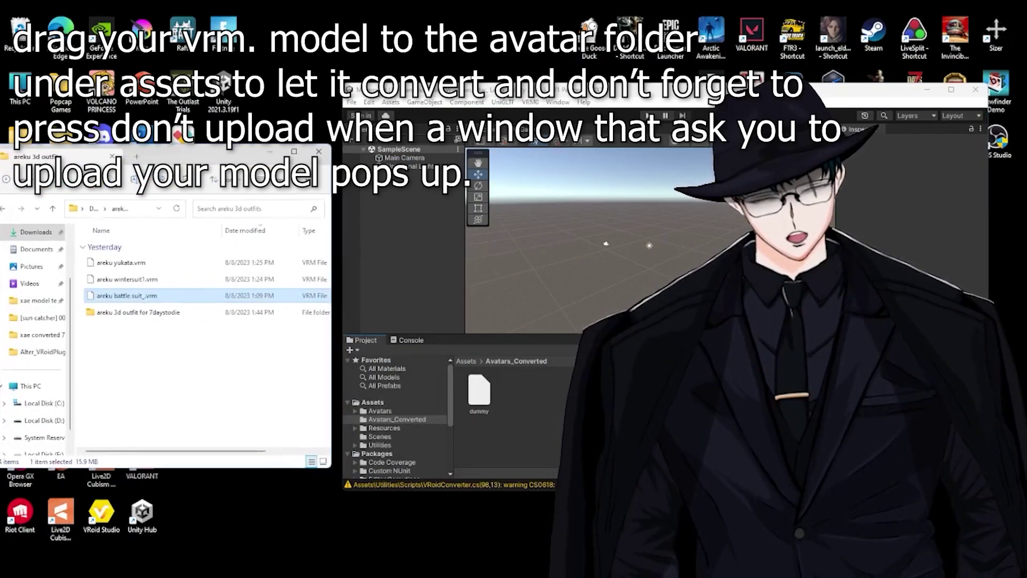
pyautogui.moveTo(117, 297)
pyautogui.mouseDown()
pyautogui.moveTo(235, 305)
pyautogui.moveTo(524, 431)
pyautogui.moveTo(339, 400)
pyautogui.moveTo(128, 295)
pyautogui.mouseUp()
pyautogui.click(379, 411)
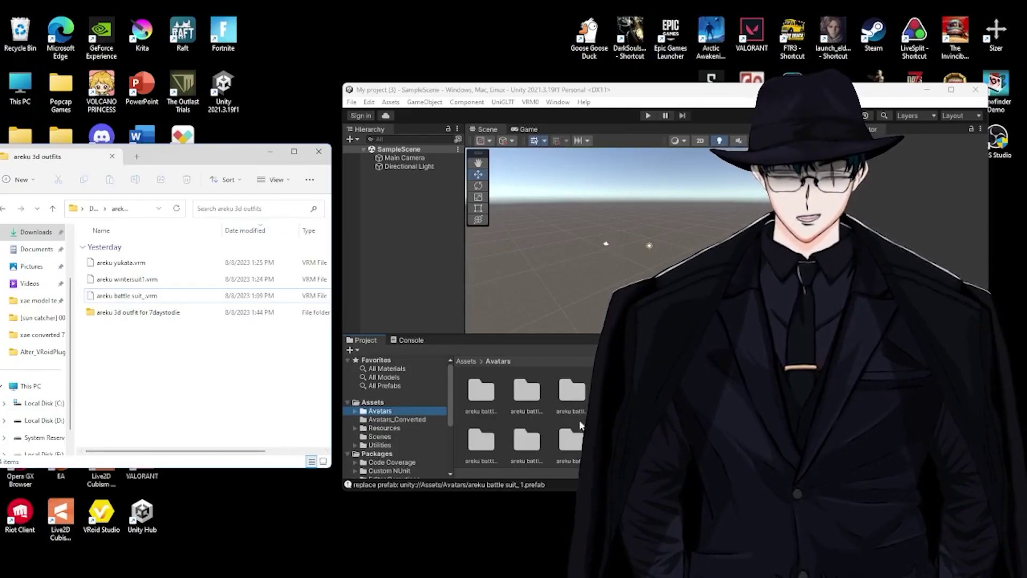
# Step: Confirm the converted battle suit avatar file appears in Avatars_Converted
pyautogui.click(378, 420)
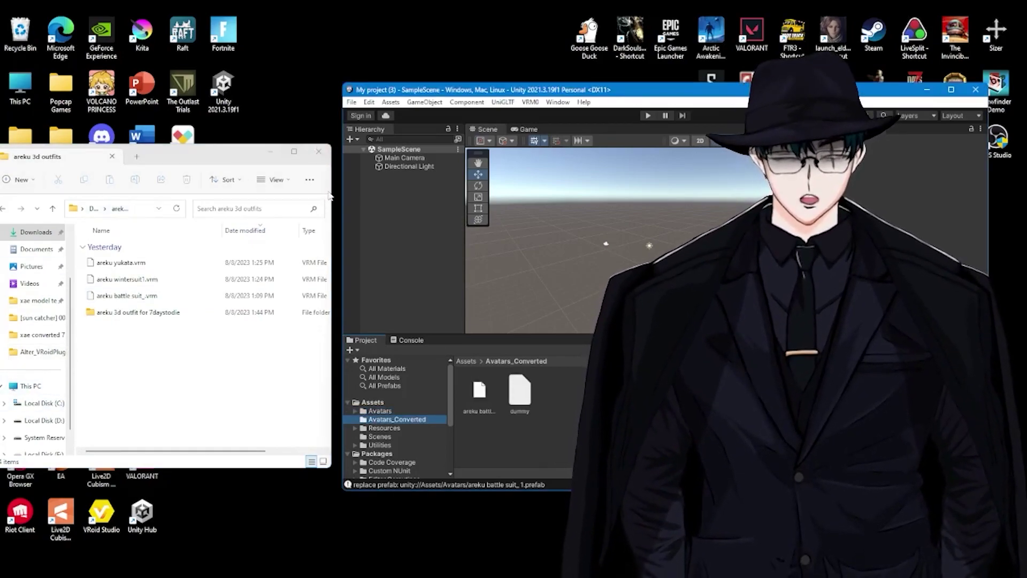
pyautogui.moveTo(330, 196); pyautogui.dragTo(677, 196)
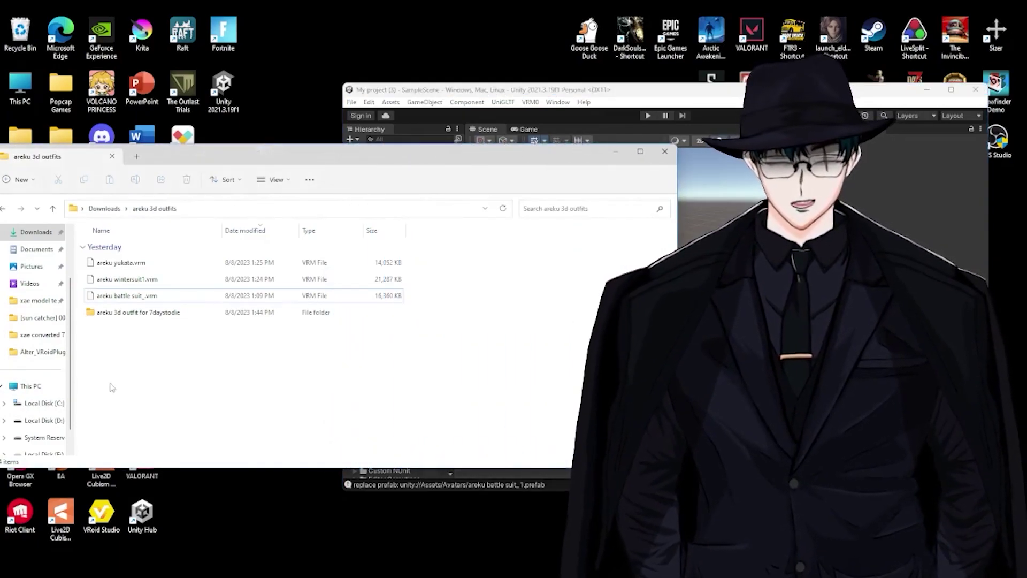
# Step: Browse to F:\SteamLibrary\steamapps\common\7 Days To Die\Mods\Alter_VRoidPlugin\Avatars
pyautogui.click(36, 408)
pyautogui.click(37, 437)
pyautogui.click(39, 420)
pyautogui.click(39, 453)
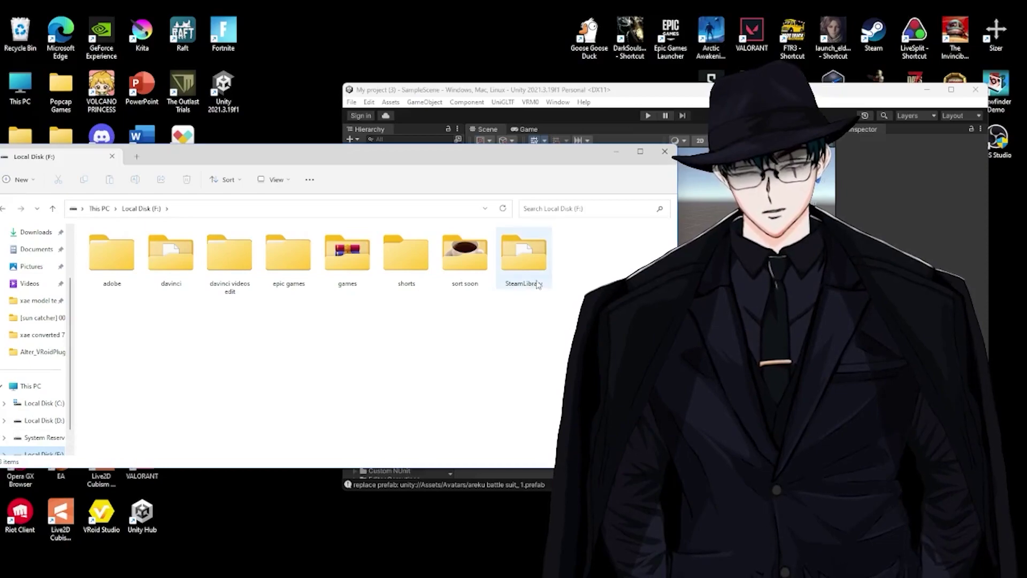
pyautogui.doubleClick(536, 284)
pyautogui.doubleClick(107, 248)
pyautogui.doubleClick(103, 248)
pyautogui.doubleClick(101, 248)
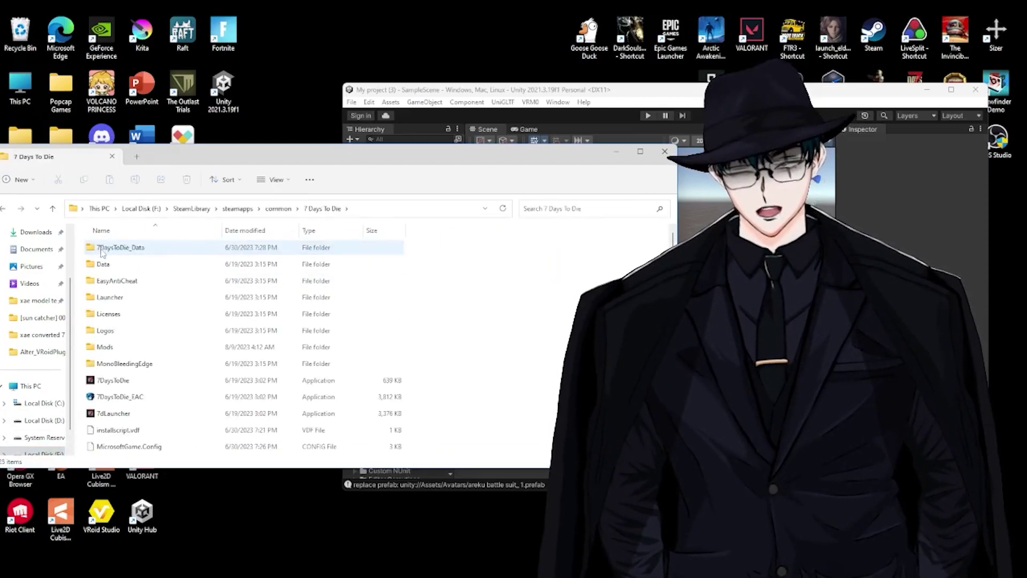
pyautogui.doubleClick(111, 347)
pyautogui.click(122, 253)
pyautogui.doubleClick(134, 255)
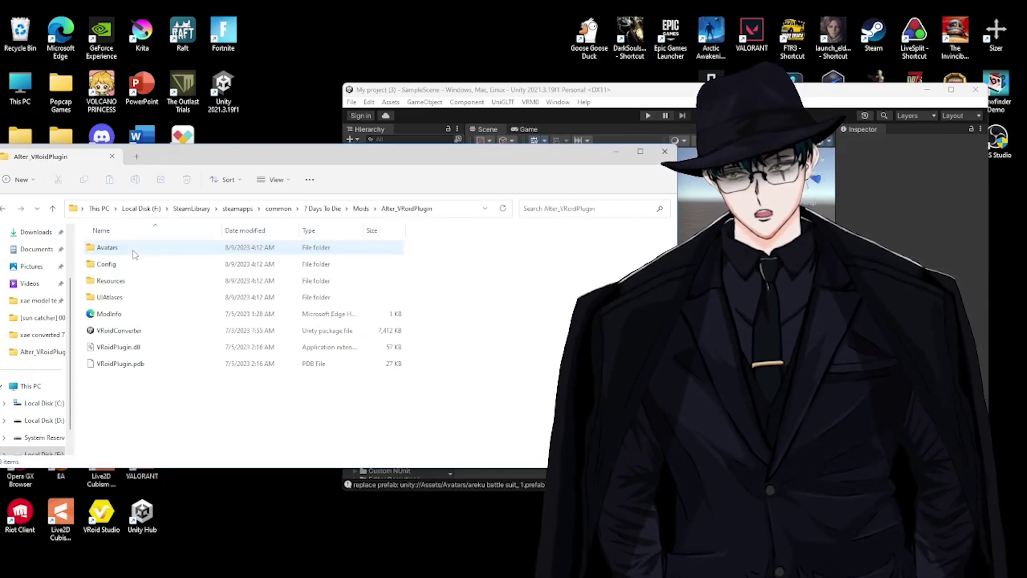
pyautogui.click(122, 253)
pyautogui.doubleClick(123, 254)
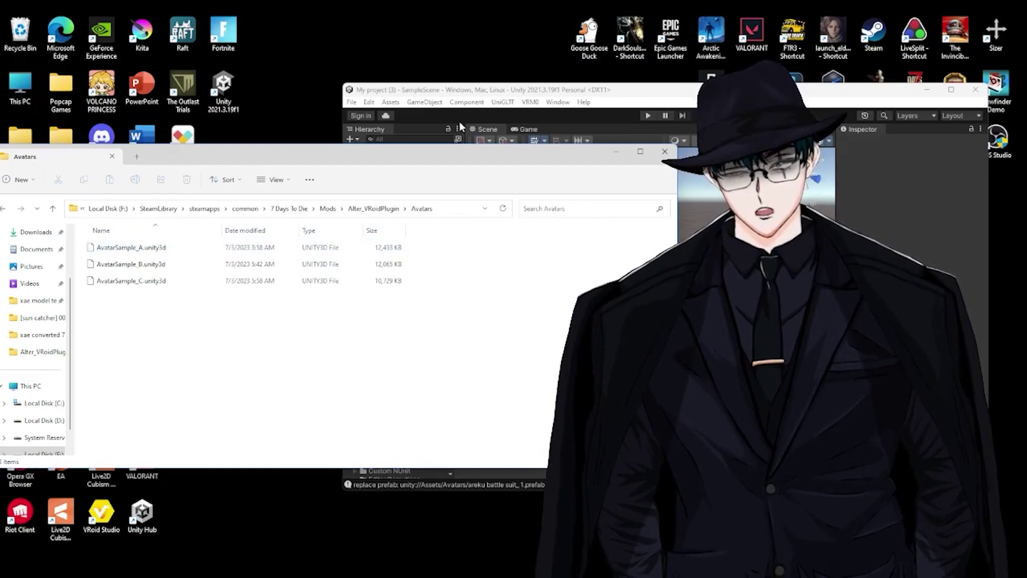
pyautogui.moveTo(367, 163); pyautogui.dragTo(481, 138)
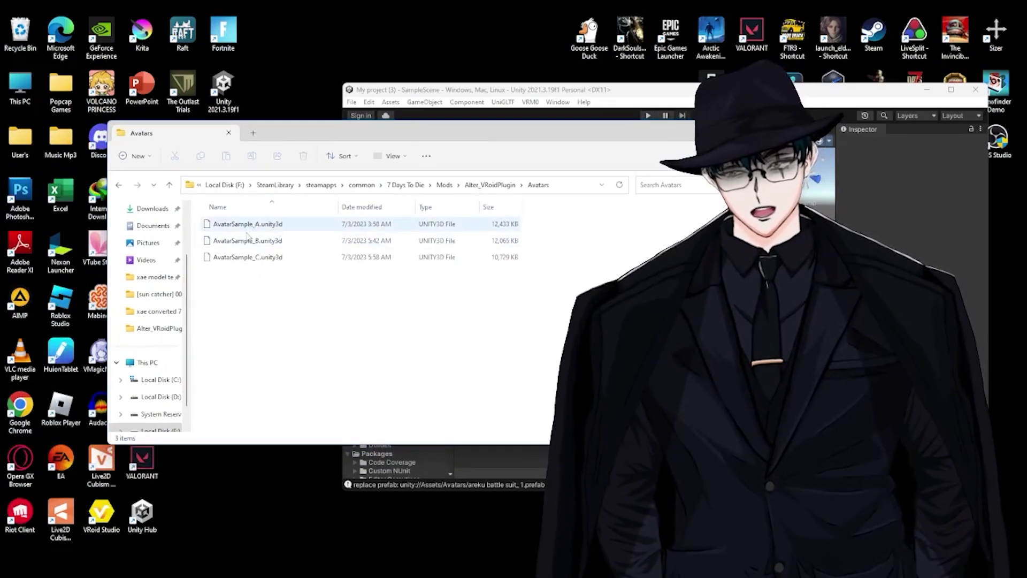
# Step: Confirm areku battle suit_1.unity3d is in the plugin's Avatars folder, then open 'xae converted 7 days to die'
pyautogui.click(690, 96)
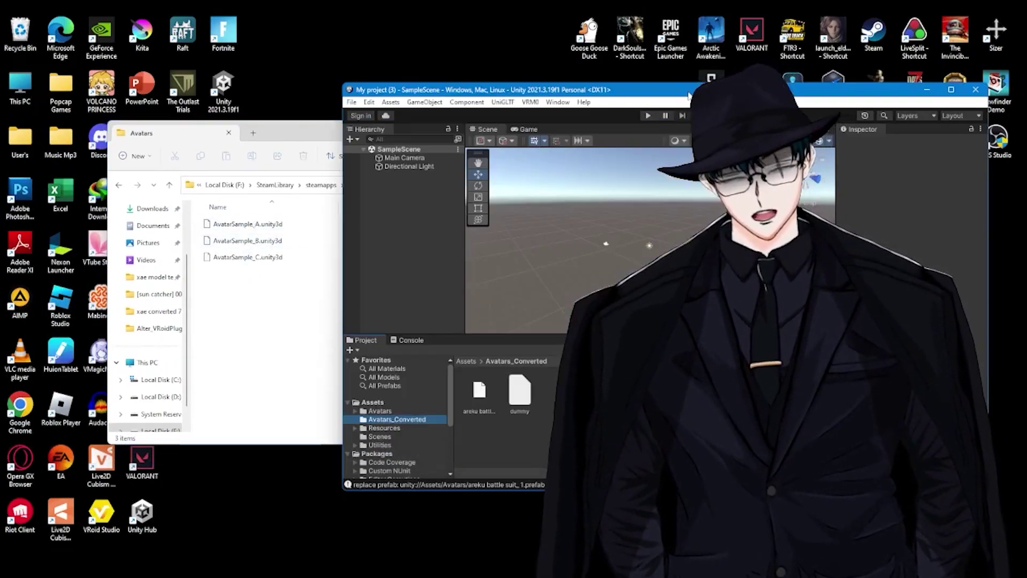
pyautogui.click(478, 395)
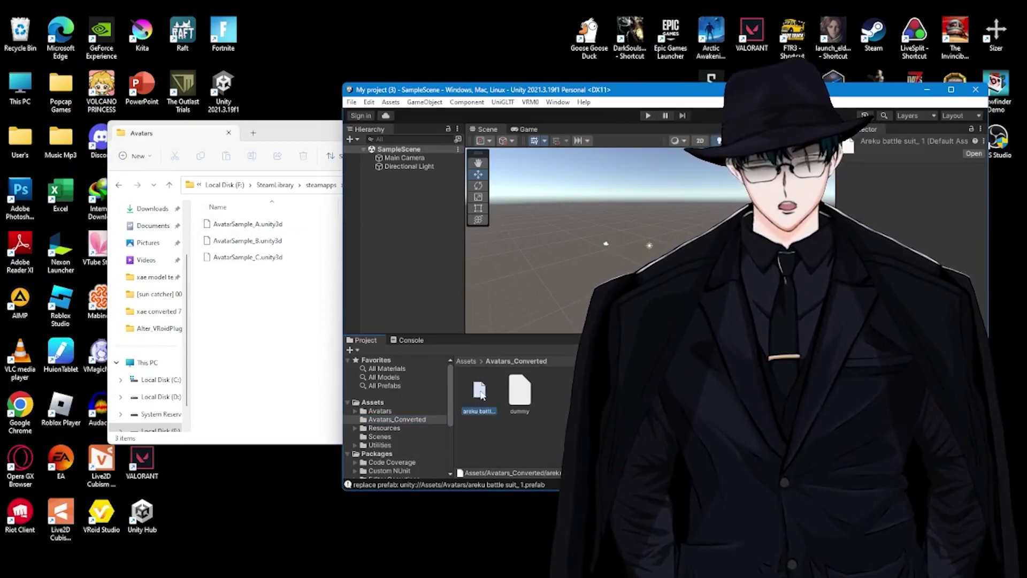
pyautogui.click(235, 312)
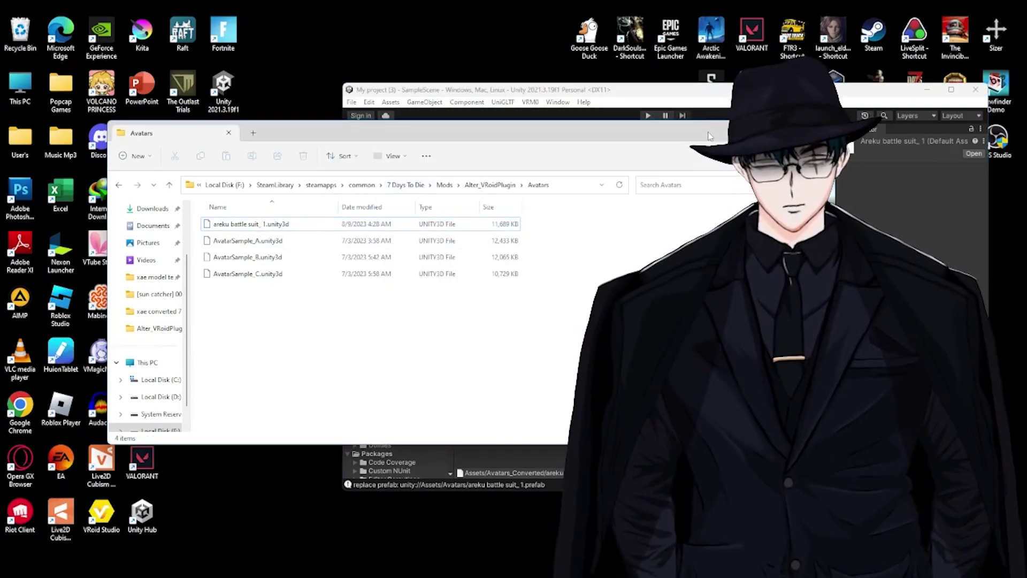
pyautogui.hotkey('alt', 'Tab')
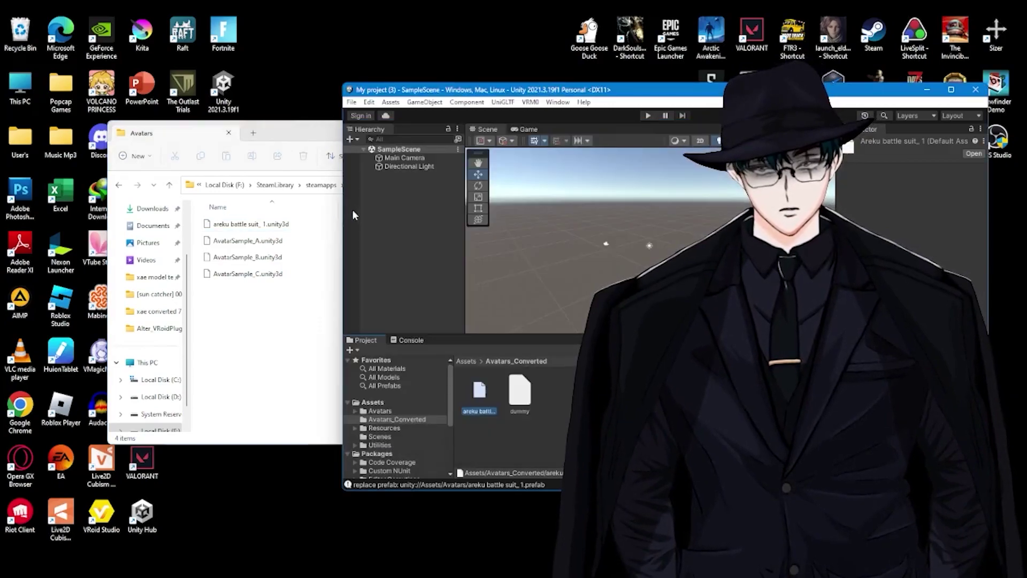
pyautogui.click(301, 131)
pyautogui.hotkey('alt', 'Tab')
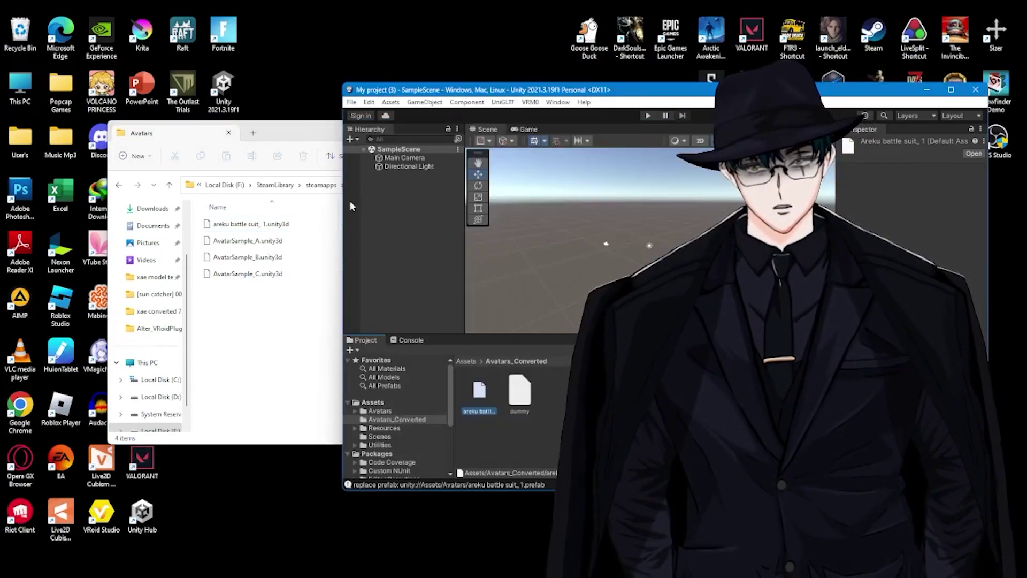
pyautogui.click(205, 323)
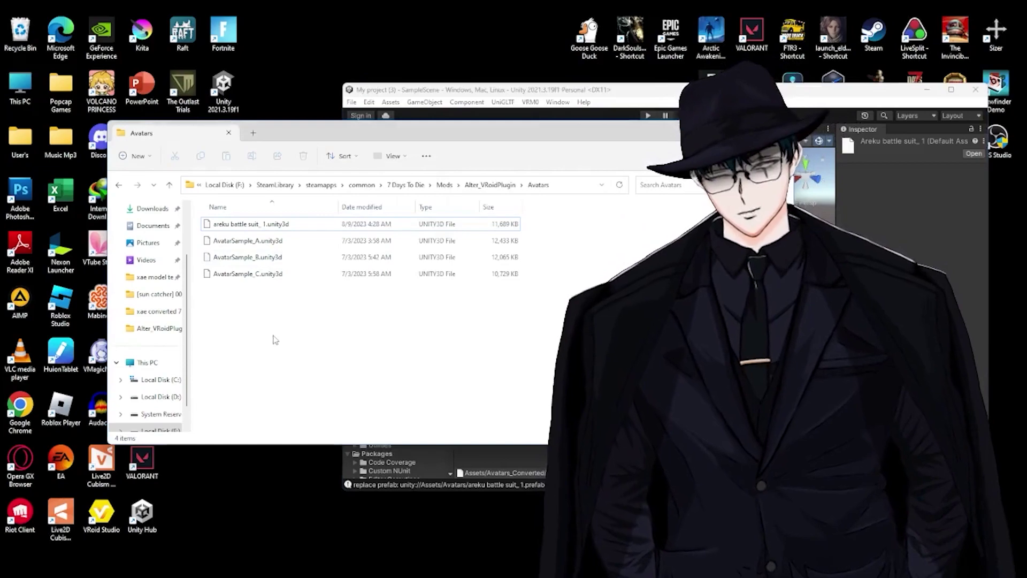
pyautogui.click(156, 313)
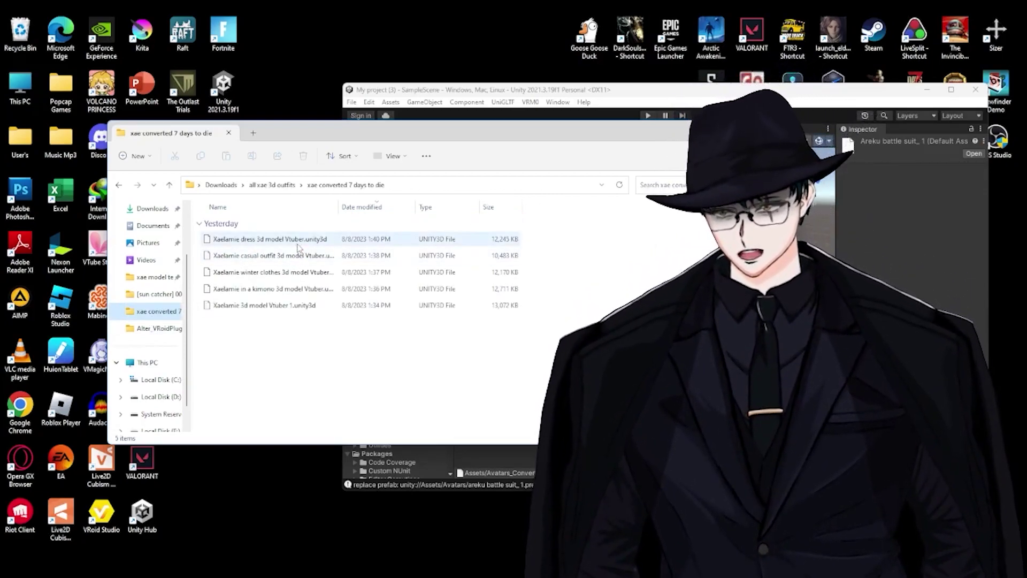
# Step: Paste Xaelamie 3d model Vtuber 1.unity3d into the plugin's Avatars folder and close File Explorer
pyautogui.click(278, 312)
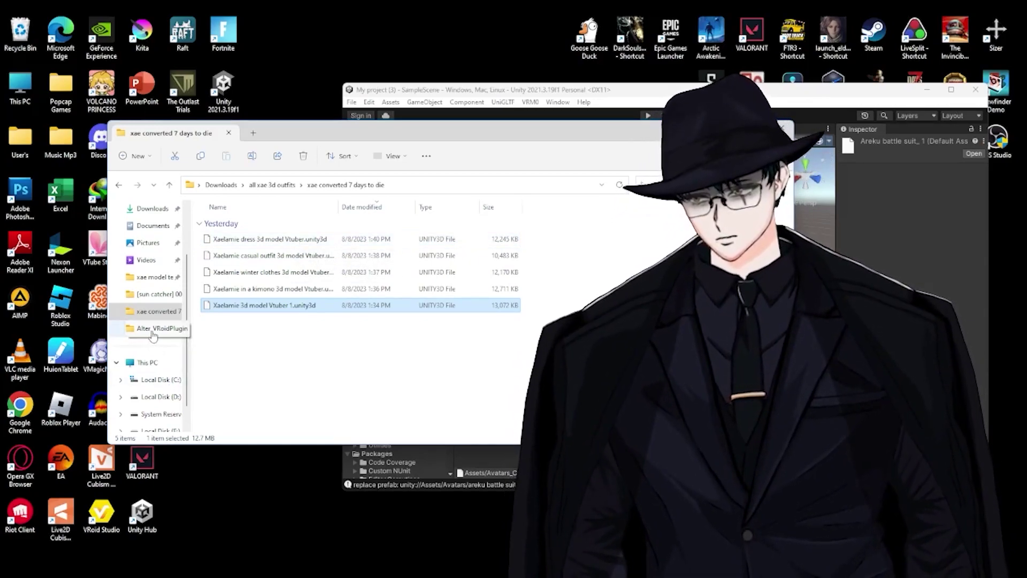
pyautogui.click(118, 184)
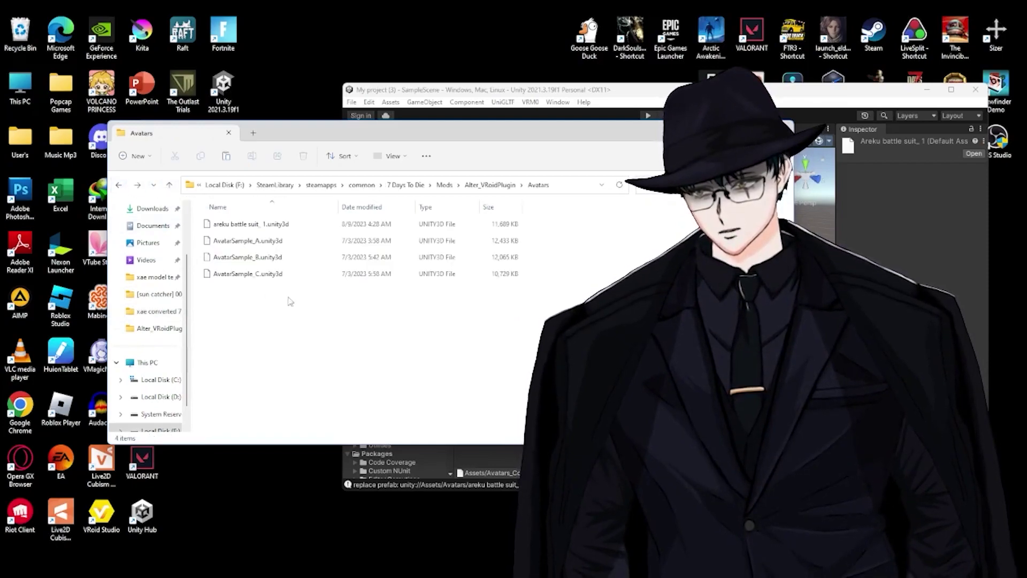
pyautogui.hotkey('ctrl', 'v')
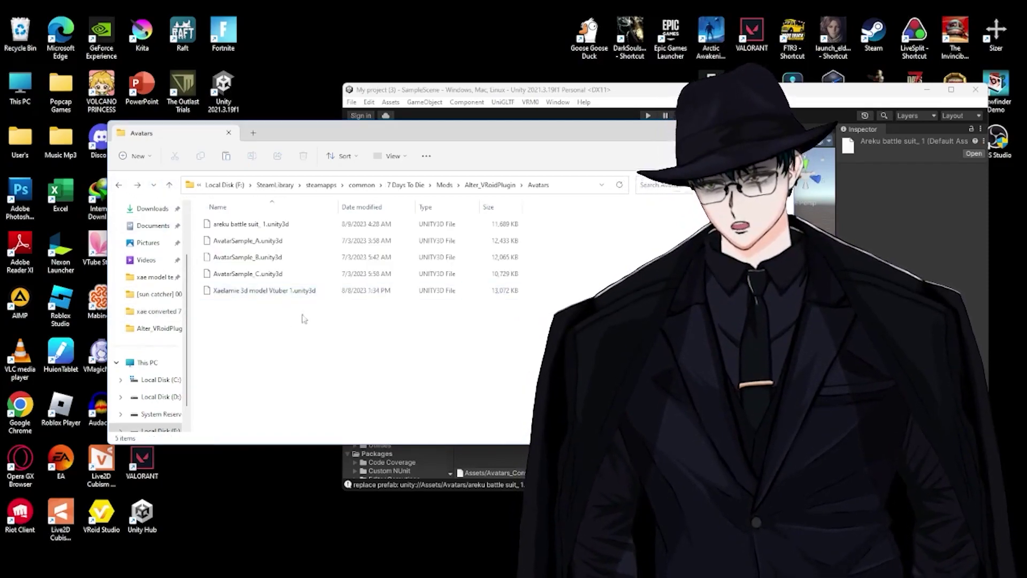
pyautogui.click(714, 133)
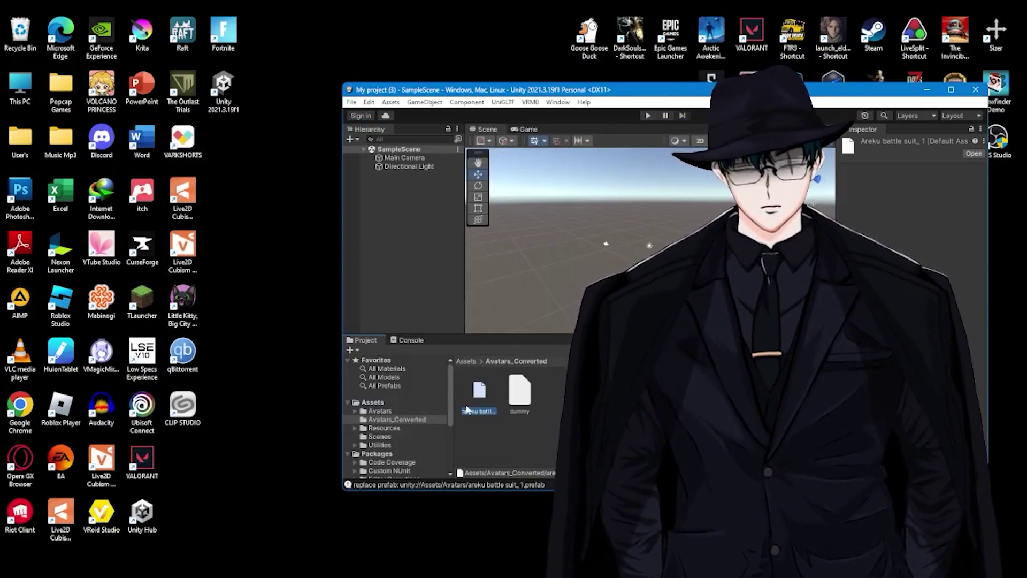
# Step: Look through Unity's Assets, Avatars and Avatars_Converted folders
pyautogui.click(392, 412)
pyautogui.click(396, 420)
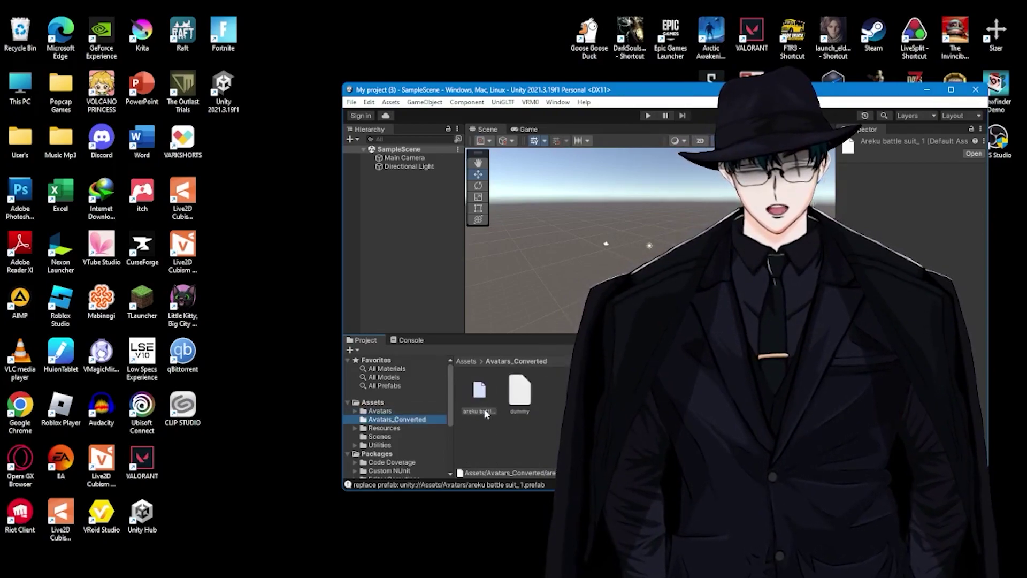
pyautogui.click(484, 429)
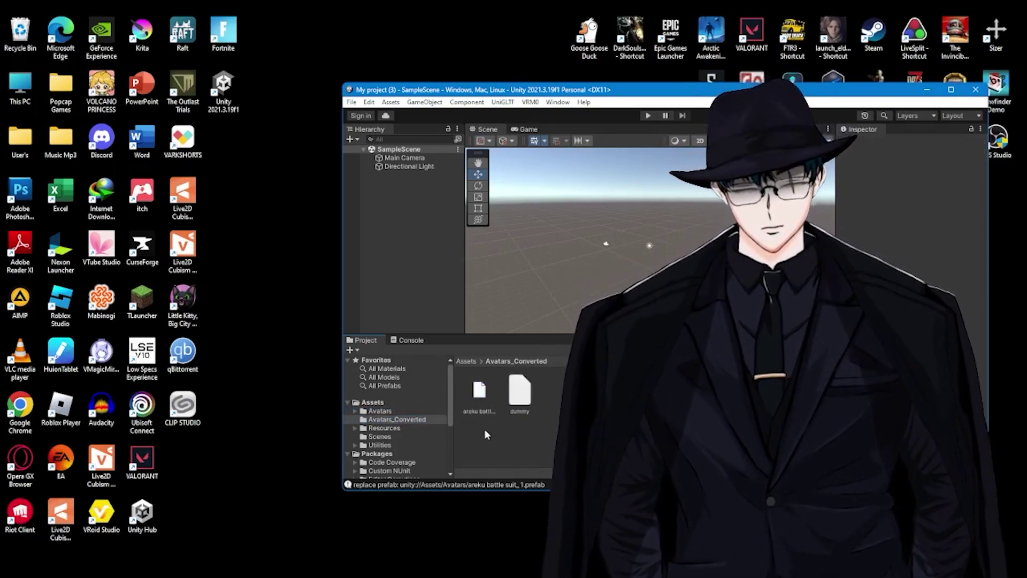
pyautogui.click(367, 405)
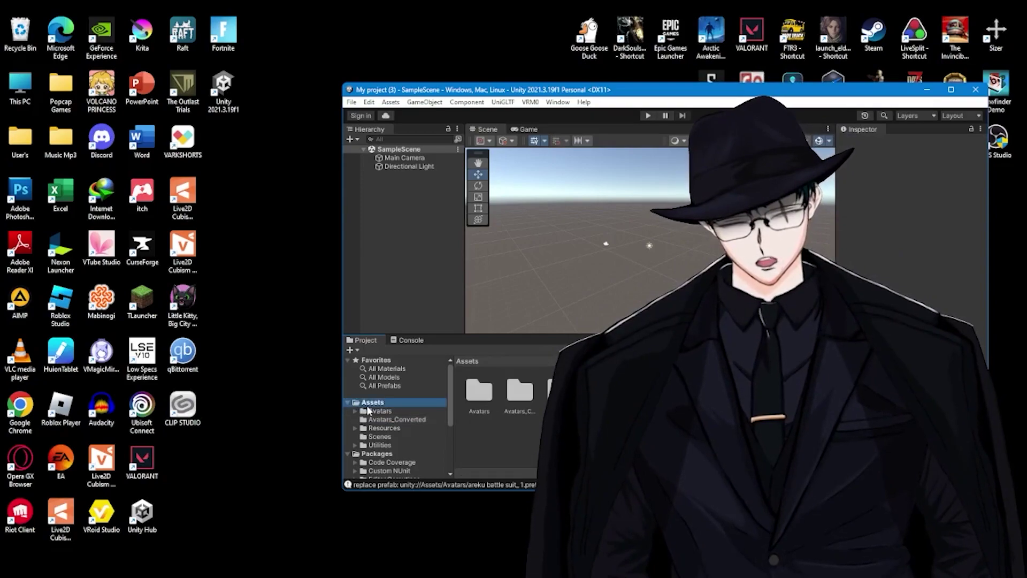
pyautogui.click(378, 419)
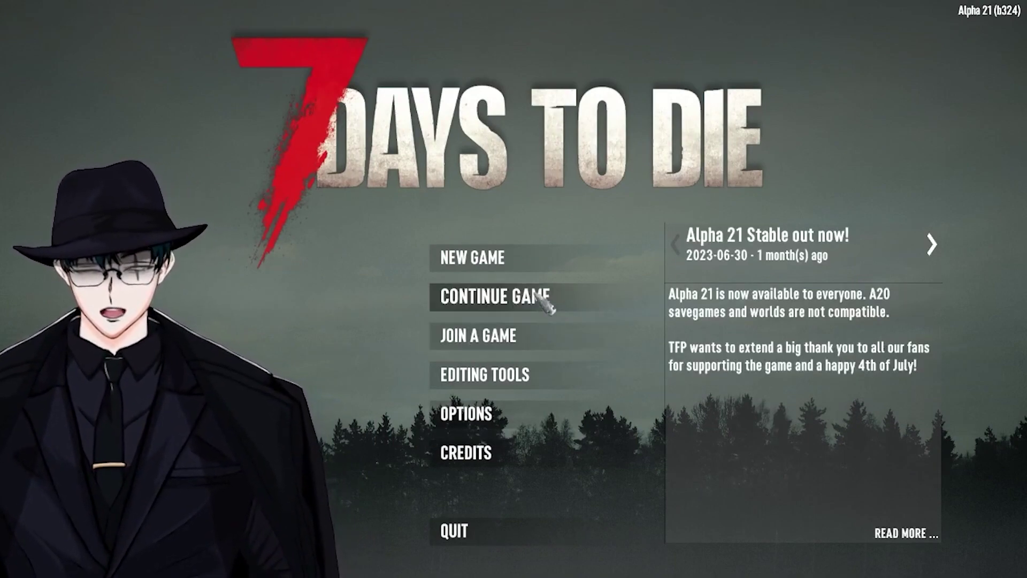
# Step: Continue the game and start the 'practice' survival save
pyautogui.click(537, 295)
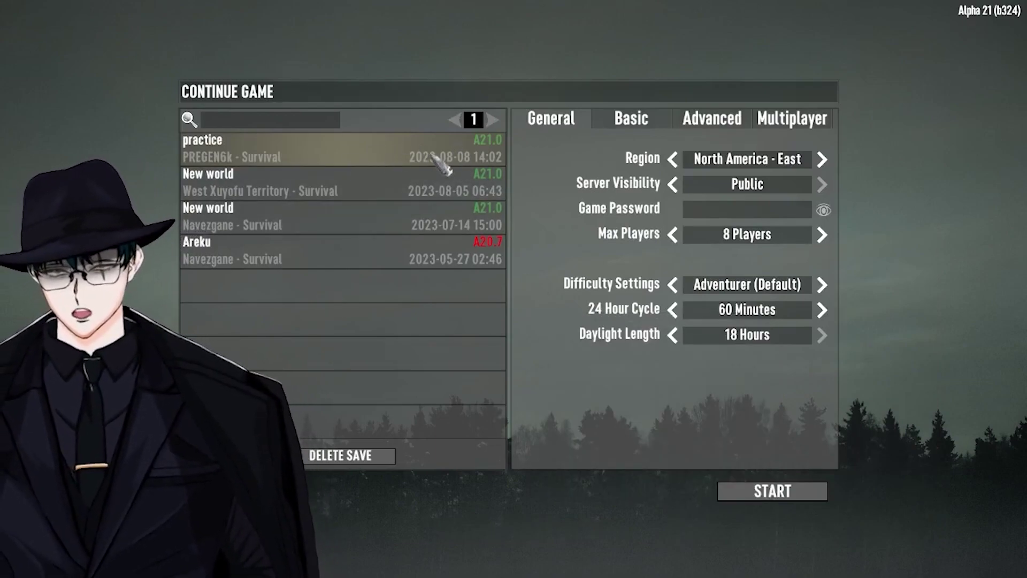
pyautogui.click(785, 492)
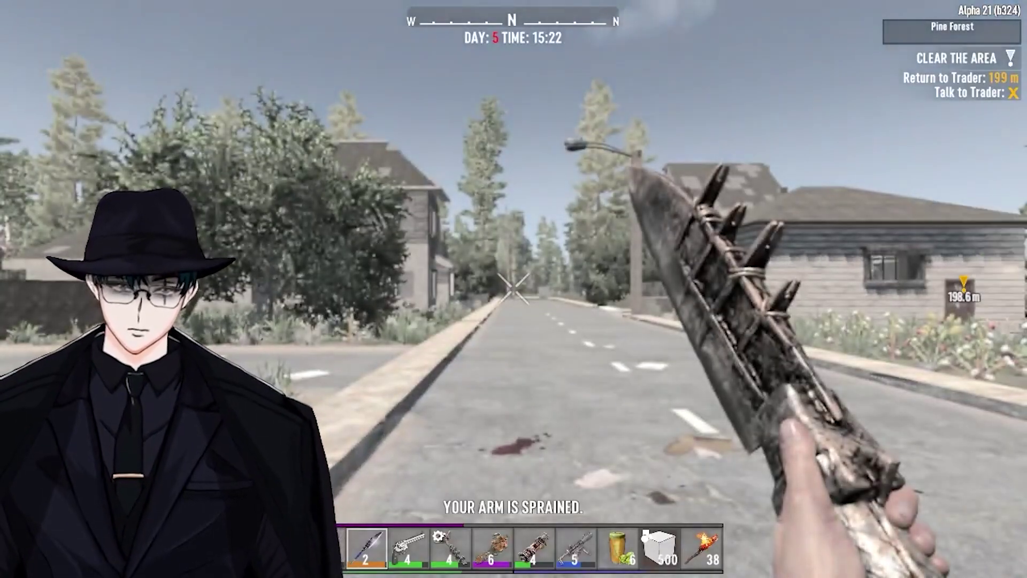
# Step: Walk forward along the road toward the red building
pyautogui.press('w')
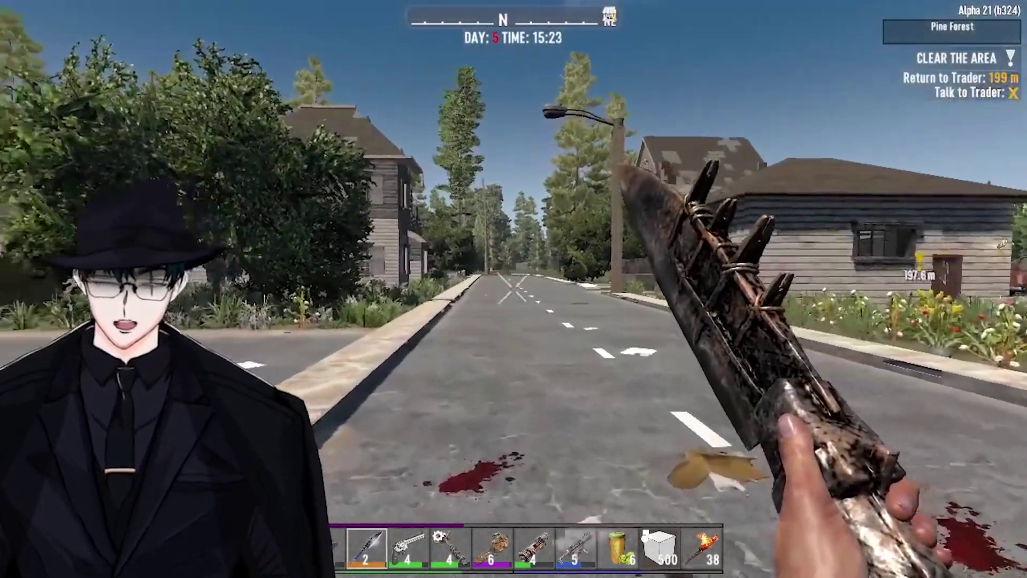
pyautogui.moveTo(513, 289)
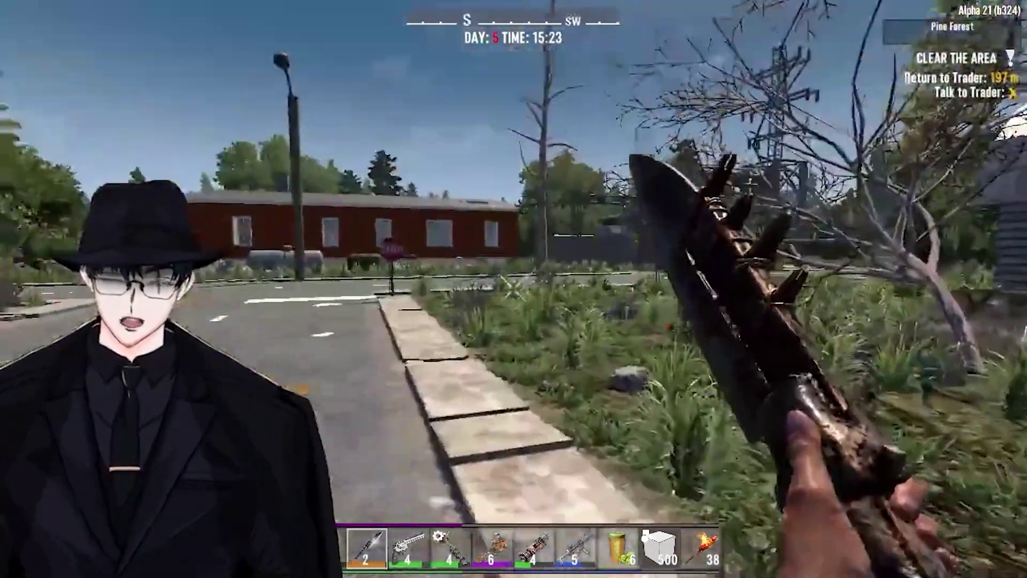
pyautogui.press('w')
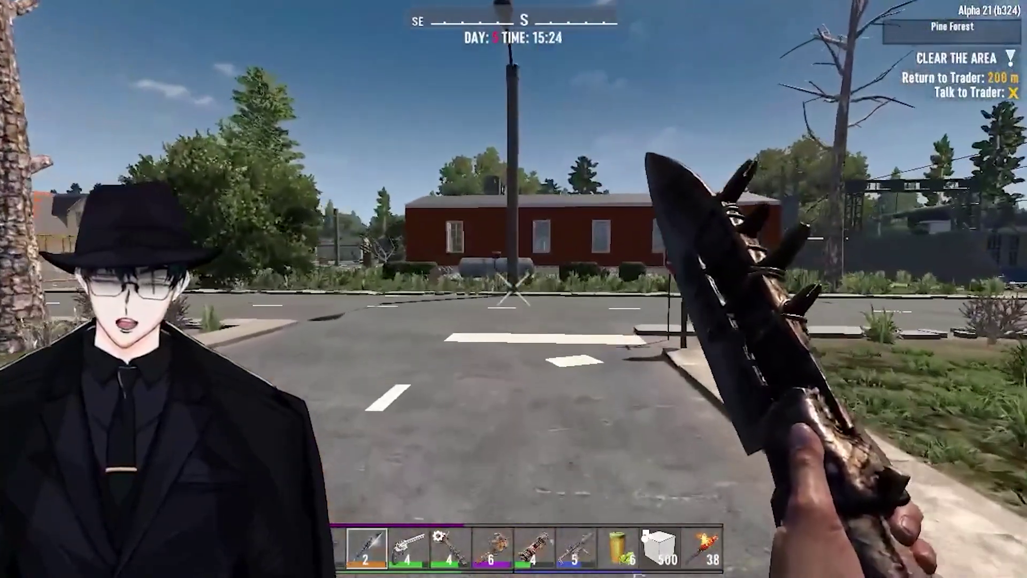
pyautogui.press('w')
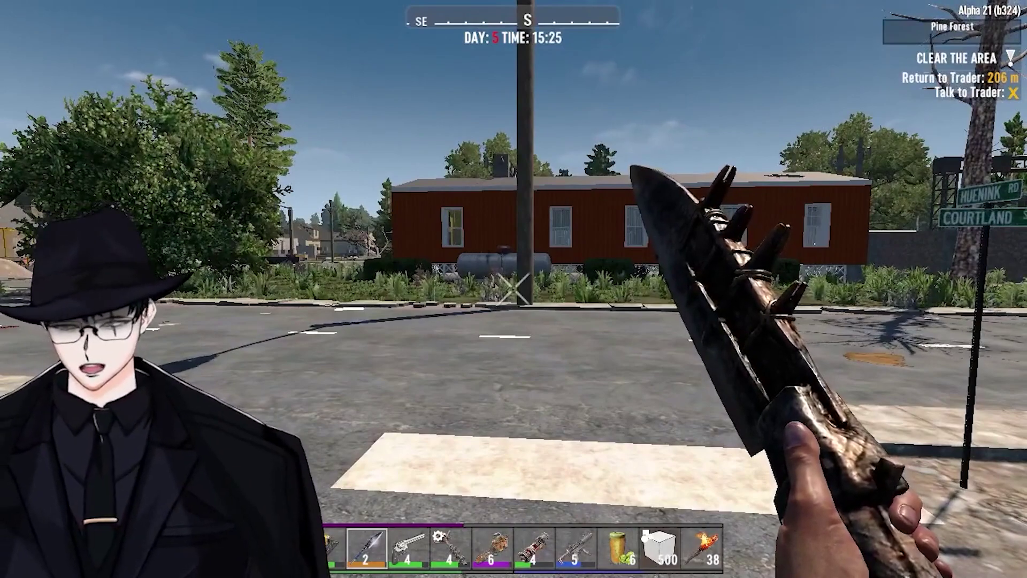
# Step: Check the Character screen, then view the custom VRoid avatar in third person
pyautogui.press('Tab')
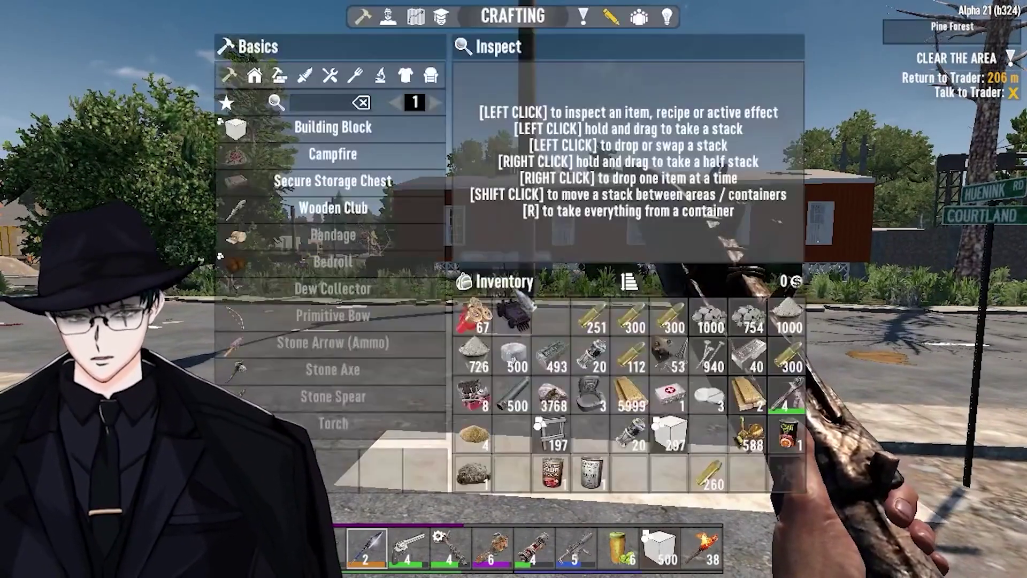
pyautogui.click(396, 26)
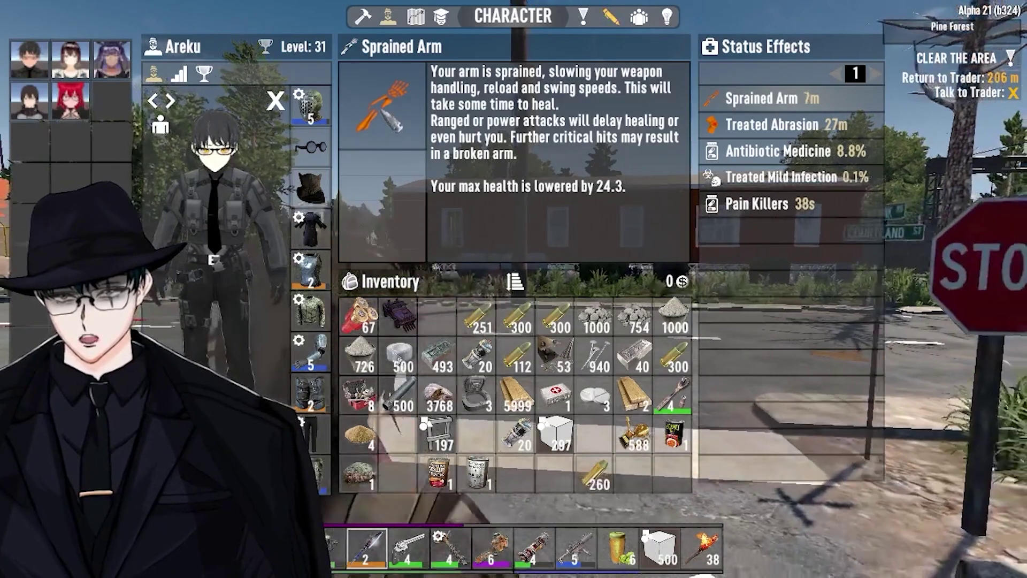
pyautogui.press('Escape')
pyautogui.press('w')
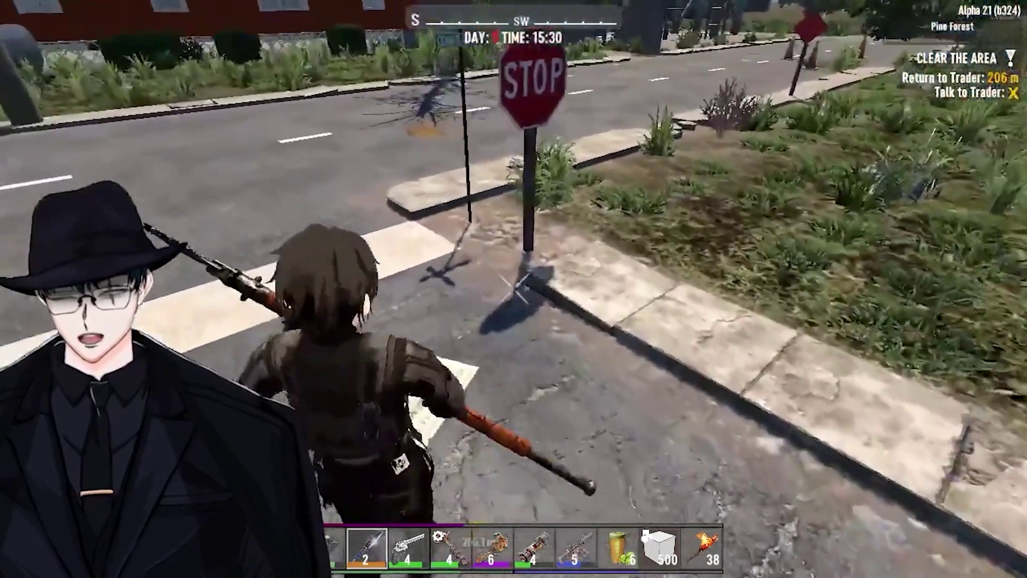
pyautogui.press('w')
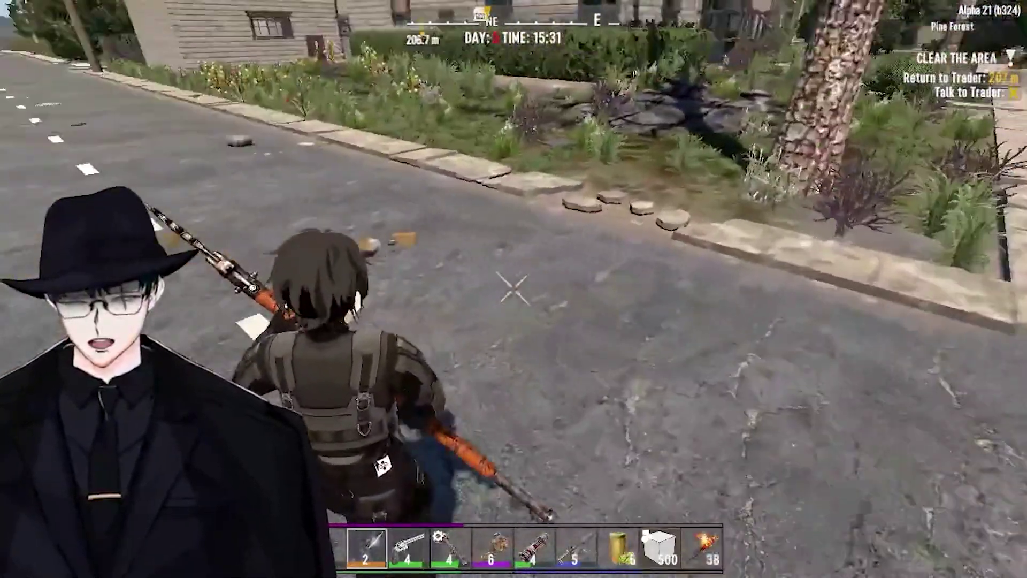